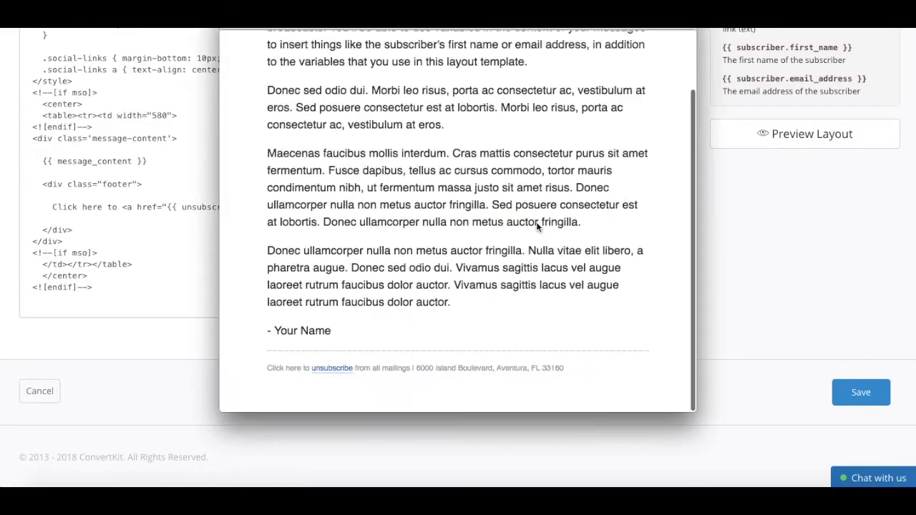
Step: Add 'or click here to follow Yes To Tech on Pinterest' after 'mailings' as an empty-href link, then preview
{"action": "left_click", "coordinate": [445, 207]}
{"action": "type", "text": "or click here to follow Yes To Tech on Pinterest | {{ address"}
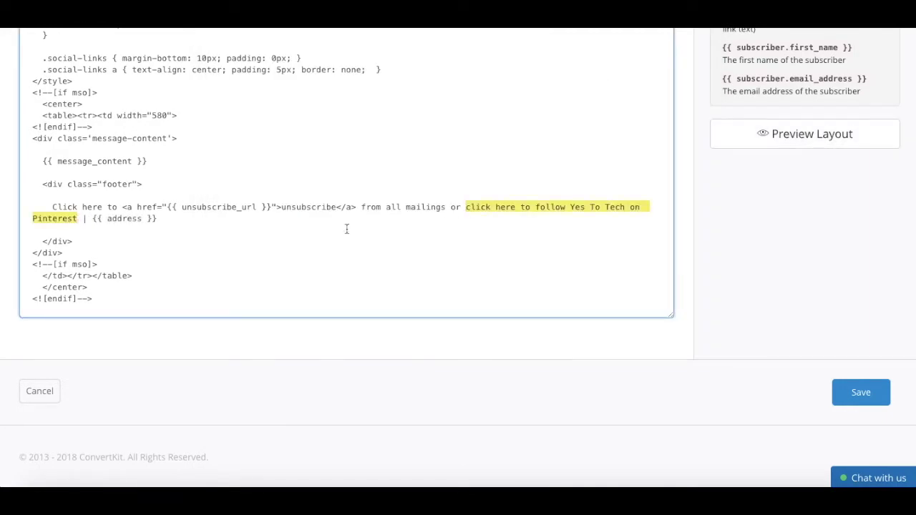
{"action": "left_click", "coordinate": [465, 207]}
{"action": "type", "text": "<a href=\"\">"}
{"action": "left_click", "coordinate": [118, 218]}
{"action": "type", "text": "</a>"}
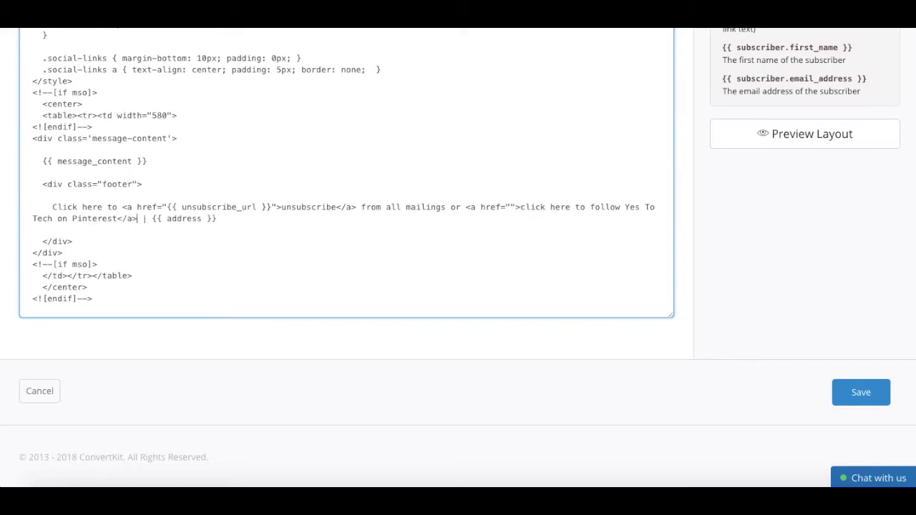
{"action": "left_click", "coordinate": [812, 134]}
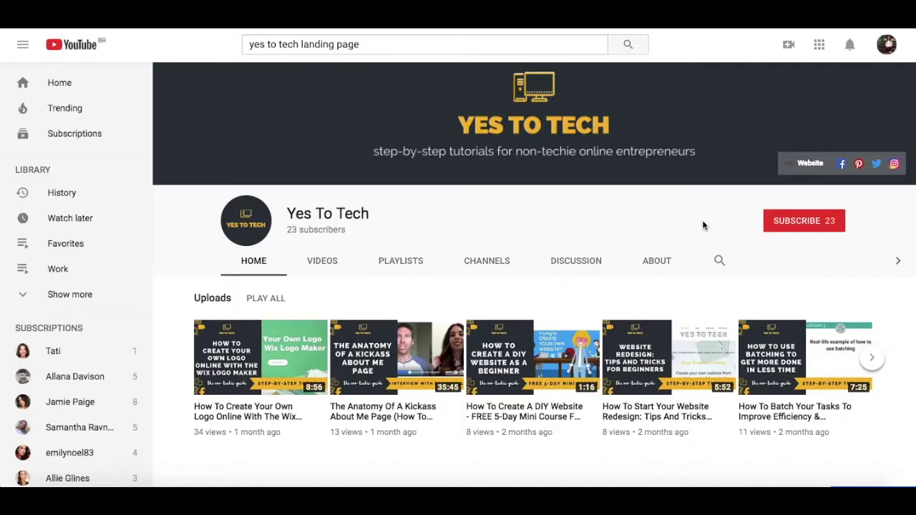
Step: Subscribe to the Yes To Tech YouTube channel with the red Subscribe button
{"action": "left_click", "coordinate": [782, 223]}
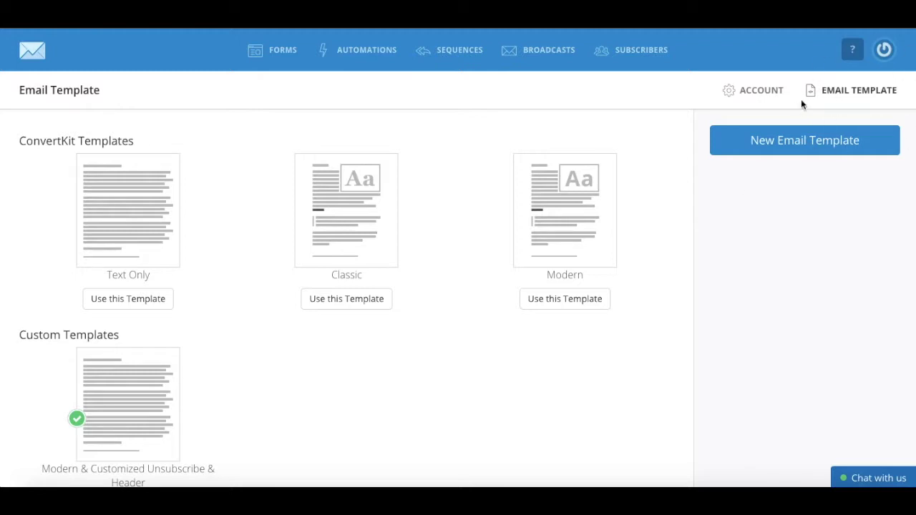
{"action": "left_click", "coordinate": [886, 57]}
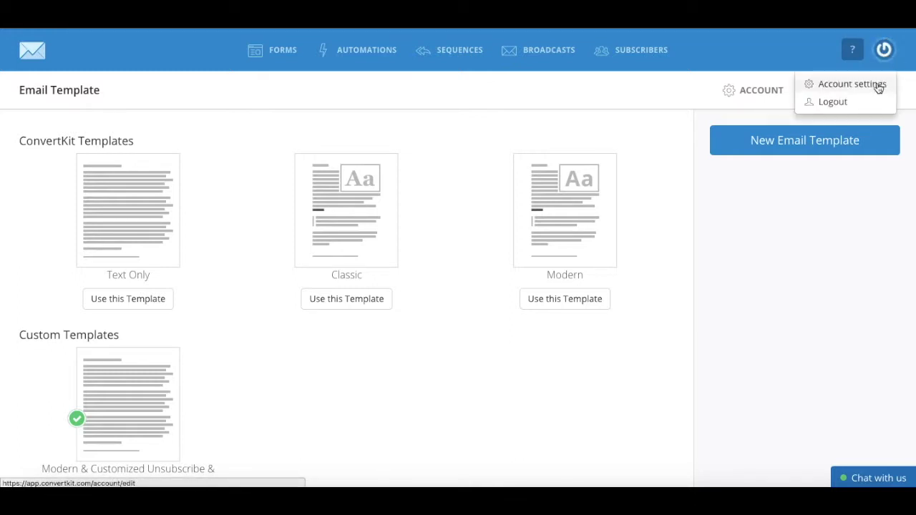
{"action": "left_click", "coordinate": [800, 217]}
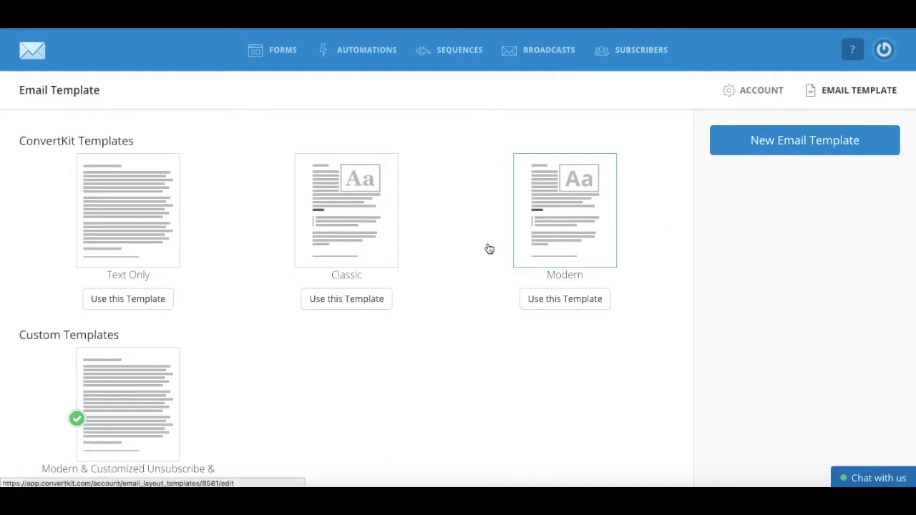
{"action": "mouse_move", "coordinate": [564, 210]}
{"action": "scroll", "coordinate": [203, 252], "scroll_direction": "down", "scroll_amount": 2}
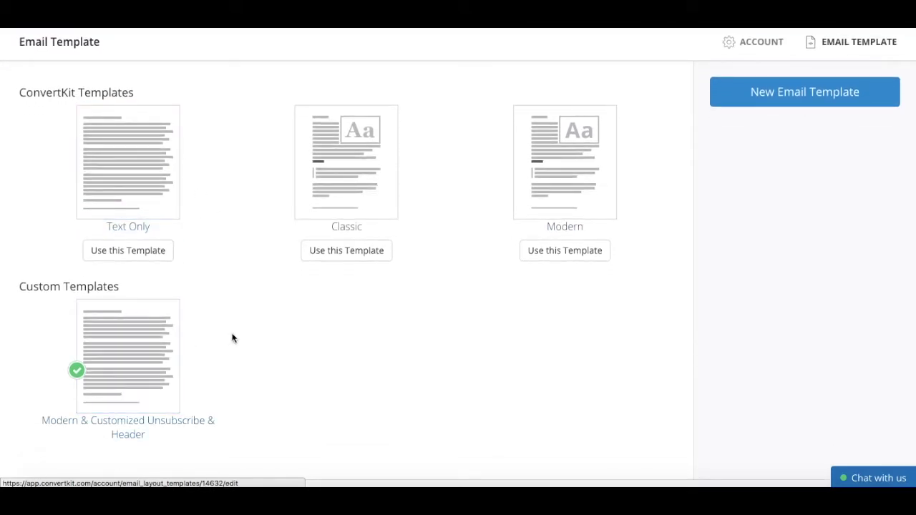
{"action": "scroll", "coordinate": [233, 338], "scroll_direction": "up", "scroll_amount": 2}
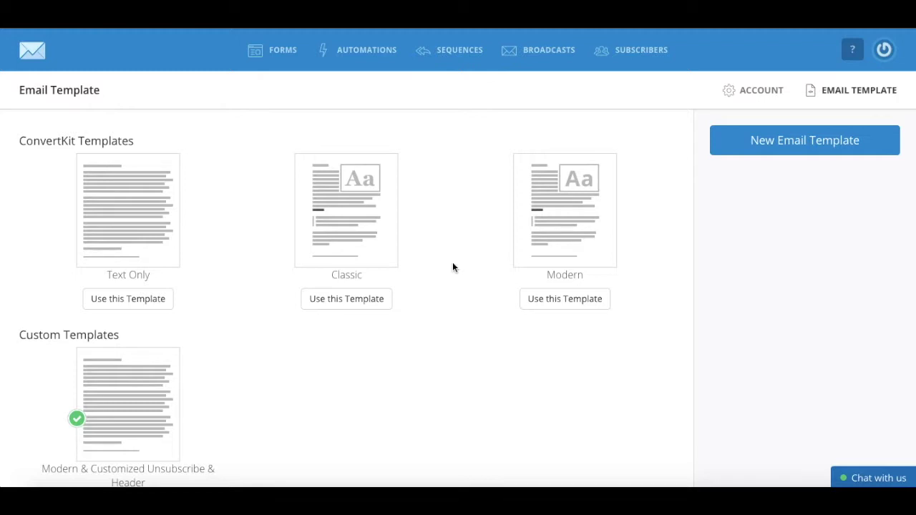
{"action": "mouse_move", "coordinate": [565, 163]}
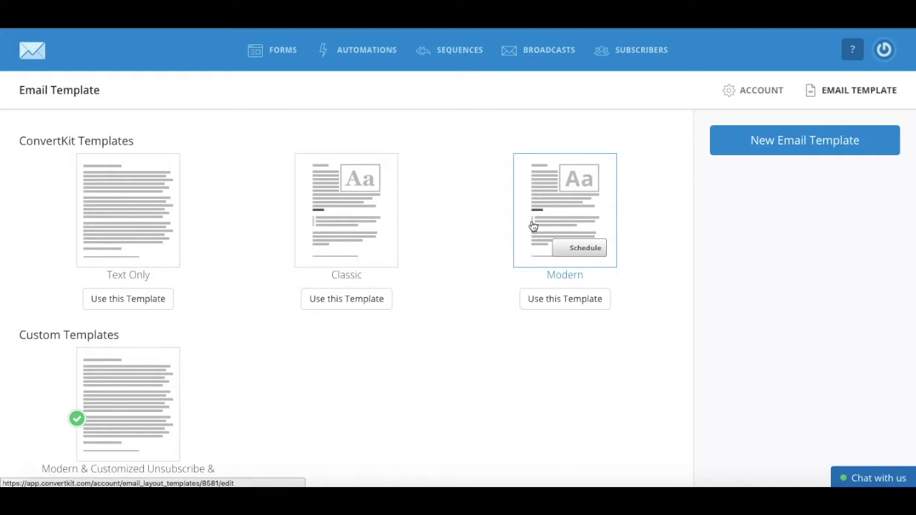
{"action": "left_click", "coordinate": [533, 226]}
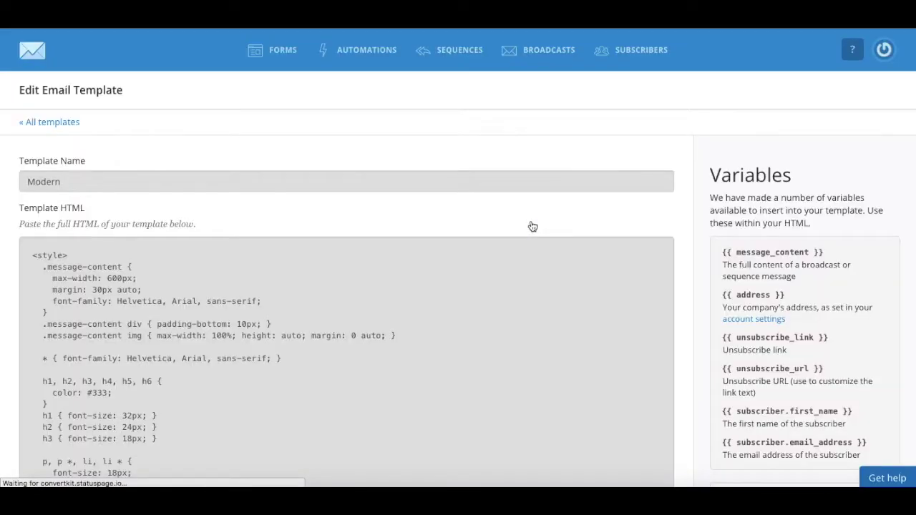
Step: Scroll through the Modern template's HTML code to review it
{"action": "scroll", "coordinate": [533, 227], "scroll_direction": "down", "scroll_amount": 3}
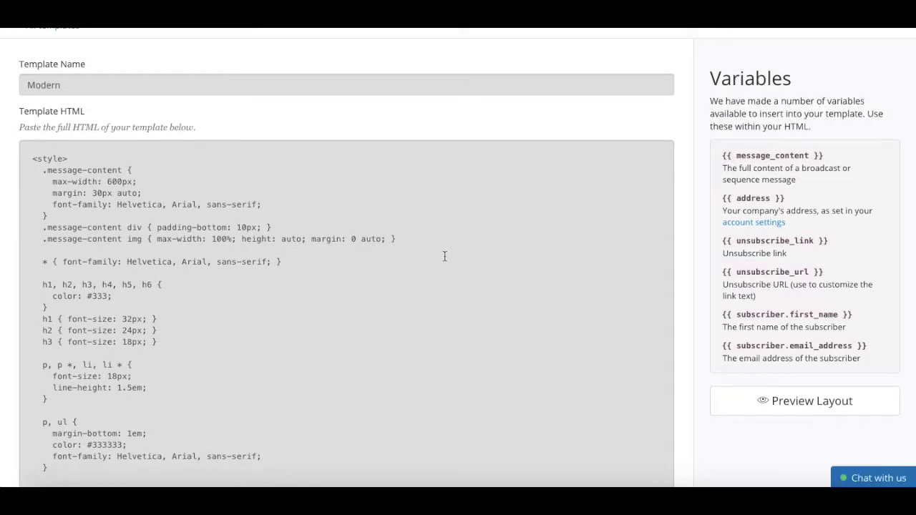
{"action": "scroll", "coordinate": [477, 273], "scroll_direction": "down", "scroll_amount": 1}
{"action": "scroll", "coordinate": [477, 273], "scroll_direction": "down", "scroll_amount": 1}
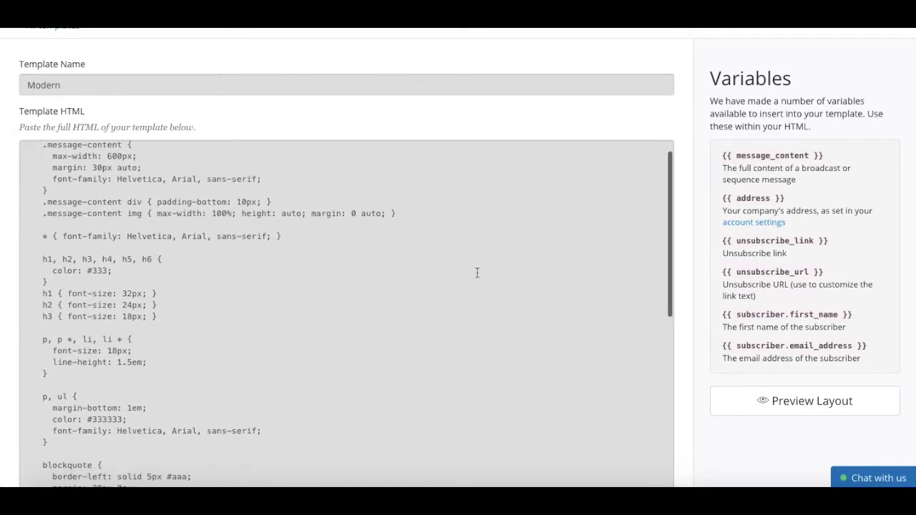
{"action": "scroll", "coordinate": [477, 273], "scroll_direction": "down", "scroll_amount": 2}
{"action": "scroll", "coordinate": [476, 273], "scroll_direction": "down", "scroll_amount": 2}
{"action": "scroll", "coordinate": [476, 273], "scroll_direction": "up", "scroll_amount": 1}
{"action": "scroll", "coordinate": [477, 273], "scroll_direction": "up", "scroll_amount": 2}
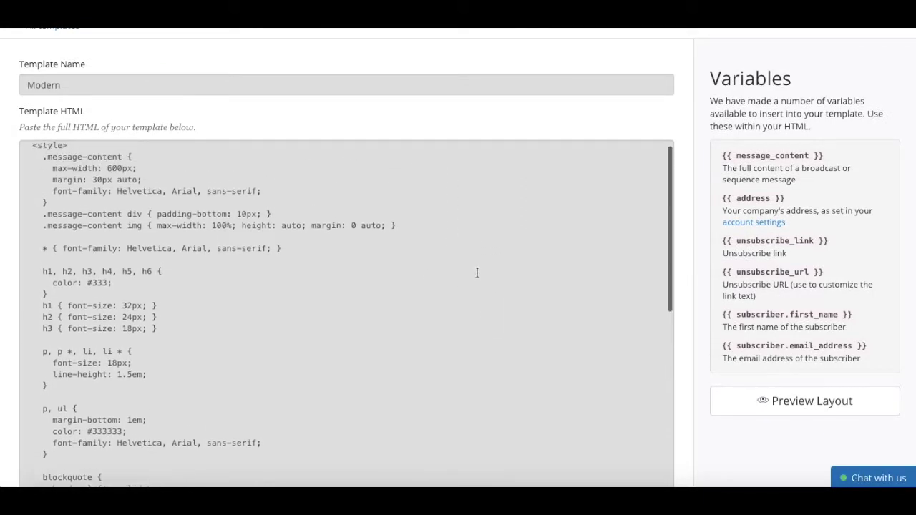
{"action": "scroll", "coordinate": [477, 273], "scroll_direction": "down", "scroll_amount": 1}
{"action": "scroll", "coordinate": [477, 273], "scroll_direction": "down", "scroll_amount": 1}
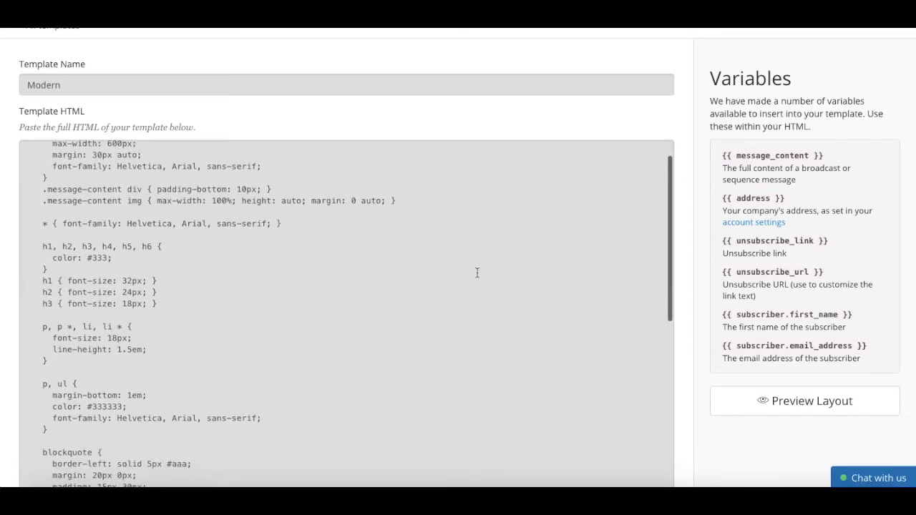
{"action": "scroll", "coordinate": [477, 272], "scroll_direction": "down", "scroll_amount": 1}
{"action": "scroll", "coordinate": [476, 273], "scroll_direction": "down", "scroll_amount": 1}
{"action": "scroll", "coordinate": [477, 272], "scroll_direction": "down", "scroll_amount": 1}
{"action": "scroll", "coordinate": [476, 273], "scroll_direction": "down", "scroll_amount": 1}
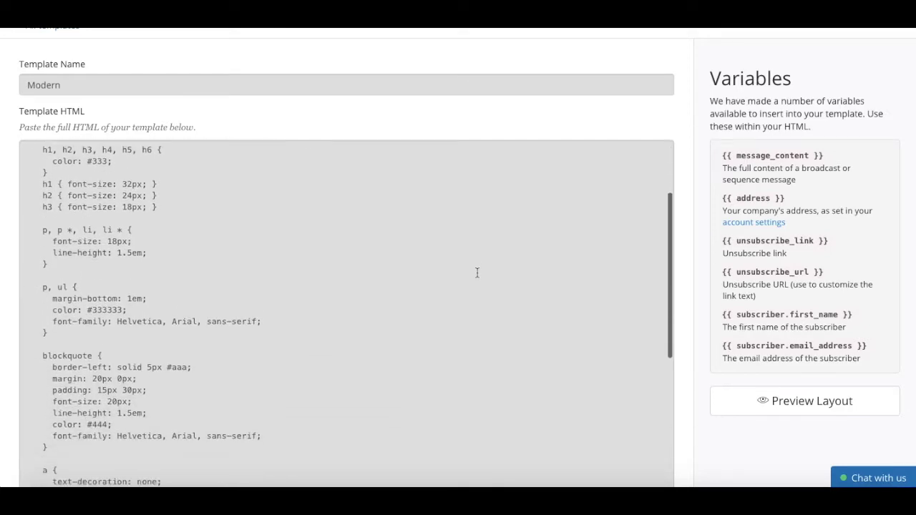
{"action": "scroll", "coordinate": [477, 273], "scroll_direction": "down", "scroll_amount": 2}
{"action": "scroll", "coordinate": [477, 272], "scroll_direction": "down", "scroll_amount": 1}
{"action": "scroll", "coordinate": [476, 272], "scroll_direction": "down", "scroll_amount": 2}
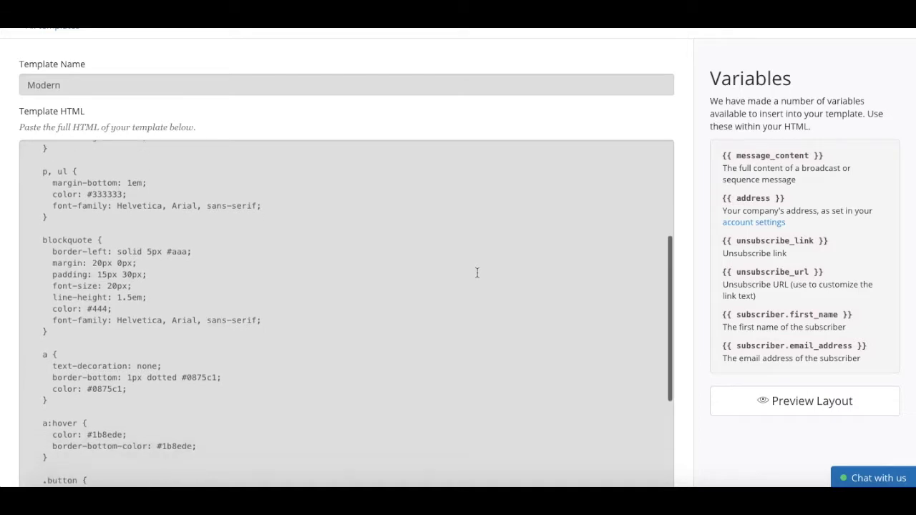
{"action": "scroll", "coordinate": [477, 273], "scroll_direction": "down", "scroll_amount": 2}
{"action": "scroll", "coordinate": [477, 273], "scroll_direction": "down", "scroll_amount": 1}
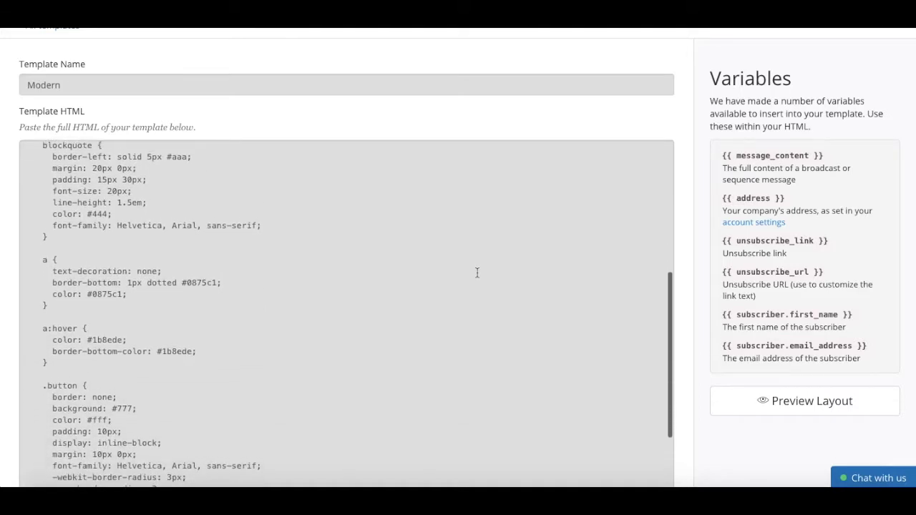
{"action": "scroll", "coordinate": [477, 273], "scroll_direction": "up", "scroll_amount": 4}
{"action": "scroll", "coordinate": [476, 272], "scroll_direction": "up", "scroll_amount": 4}
{"action": "scroll", "coordinate": [477, 273], "scroll_direction": "up", "scroll_amount": 4}
{"action": "scroll", "coordinate": [477, 272], "scroll_direction": "up", "scroll_amount": 1}
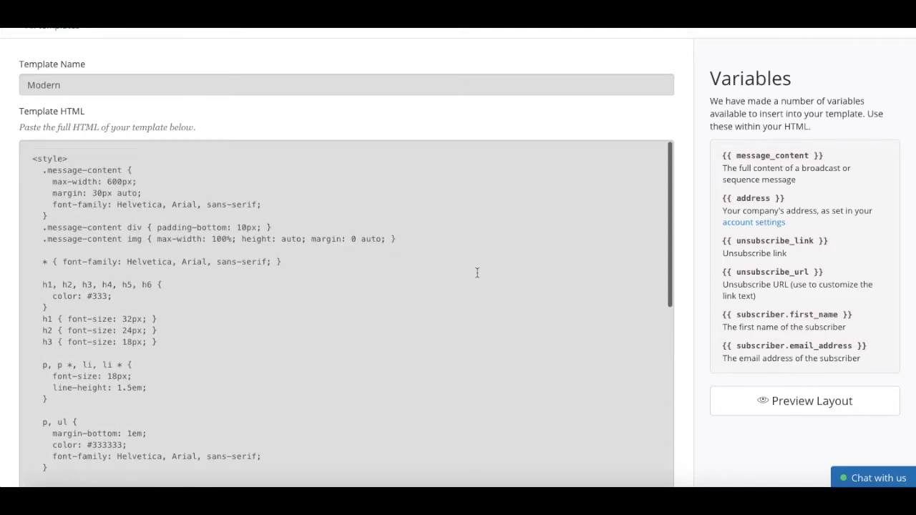
{"action": "scroll", "coordinate": [477, 273], "scroll_direction": "up", "scroll_amount": 1}
{"action": "scroll", "coordinate": [192, 245], "scroll_direction": "up", "scroll_amount": 2}
{"action": "scroll", "coordinate": [192, 245], "scroll_direction": "down", "scroll_amount": 1}
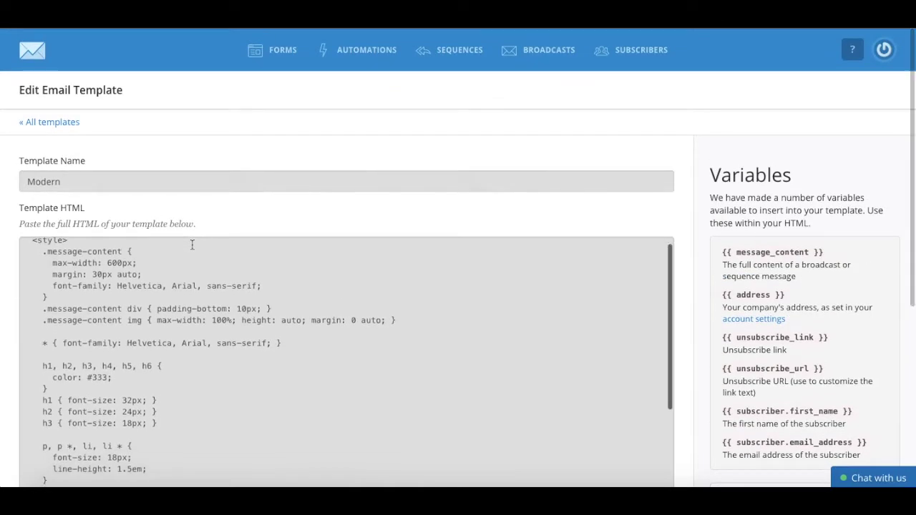
{"action": "scroll", "coordinate": [76, 290], "scroll_direction": "up", "scroll_amount": 1}
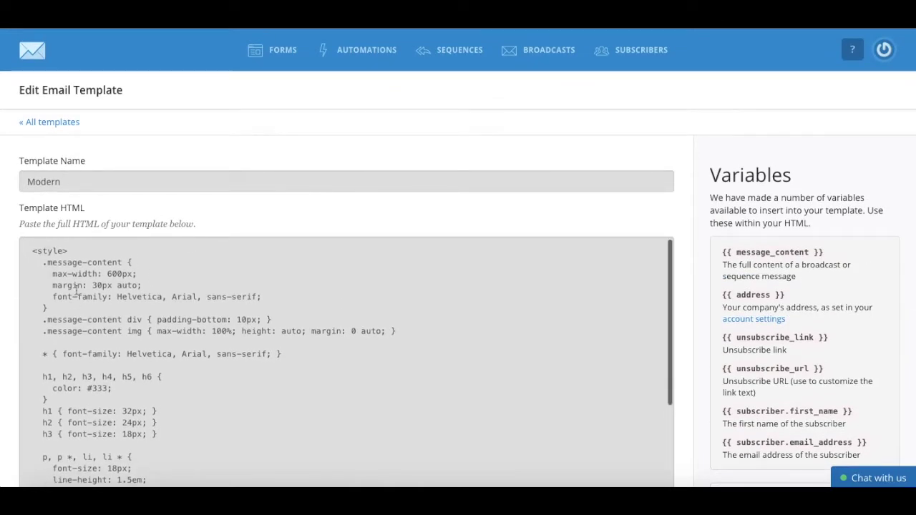
Step: Select and copy the Modern template's entire HTML, then return to the template list
{"action": "left_click_drag", "start_coordinate": [27, 254], "coordinate": [307, 487]}
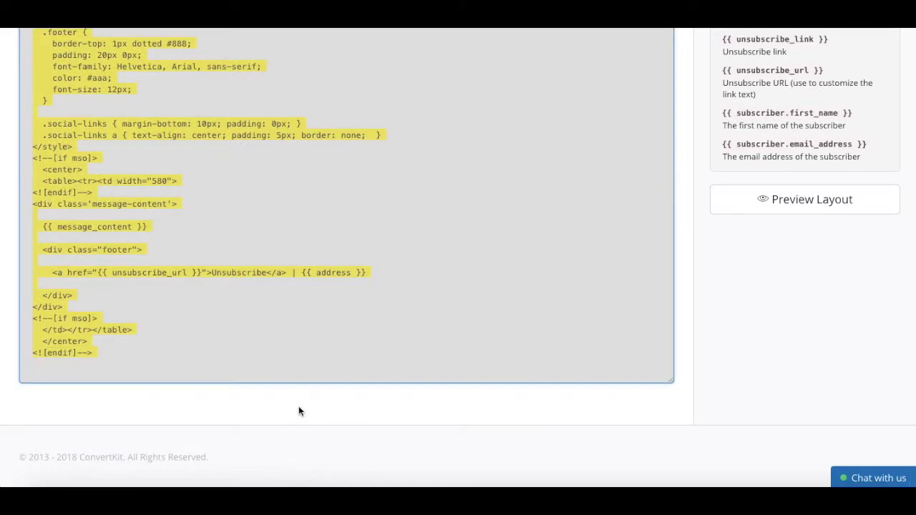
{"action": "scroll", "coordinate": [298, 406], "scroll_direction": "up", "scroll_amount": 2}
{"action": "scroll", "coordinate": [299, 406], "scroll_direction": "up", "scroll_amount": 3}
{"action": "scroll", "coordinate": [299, 406], "scroll_direction": "up", "scroll_amount": 3}
{"action": "scroll", "coordinate": [299, 406], "scroll_direction": "up", "scroll_amount": 5}
{"action": "scroll", "coordinate": [286, 393], "scroll_direction": "up", "scroll_amount": 2}
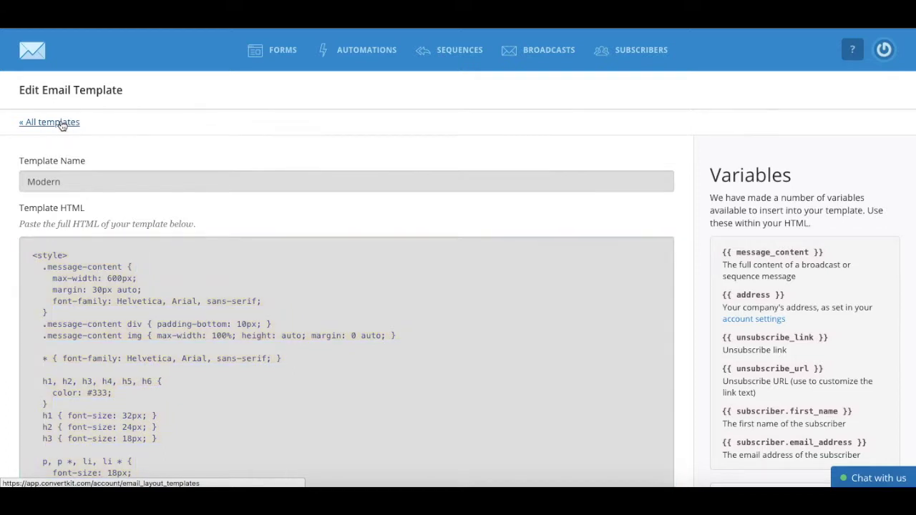
{"action": "left_click", "coordinate": [63, 123]}
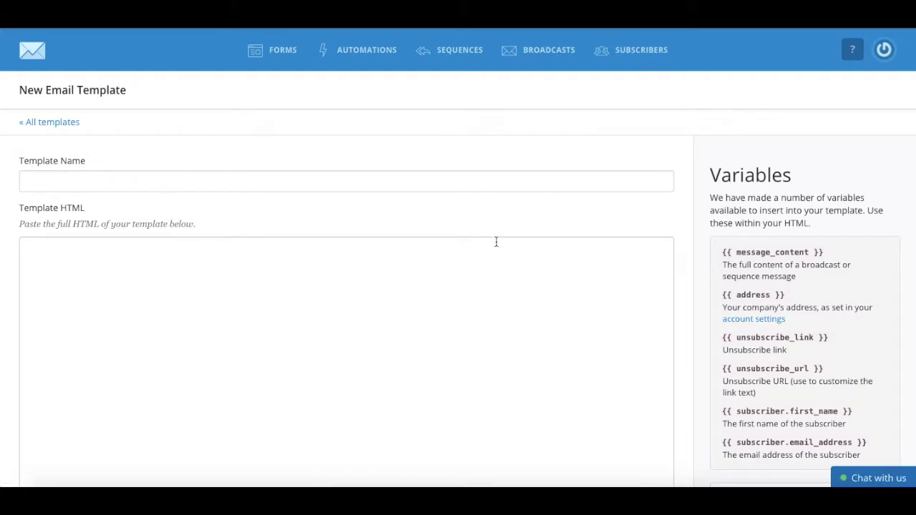
Step: Name the new email template 'TEST FOOTER TEMPLATE'
{"action": "left_click", "coordinate": [374, 180]}
{"action": "type", "text": "T"}
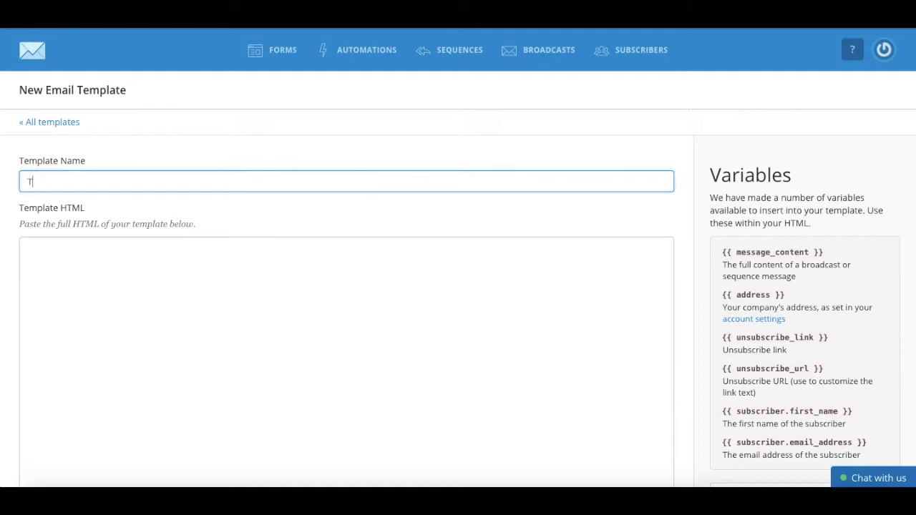
{"action": "type", "text": "EST FOOTE"}
{"action": "type", "text": "R TEMPLATE"}
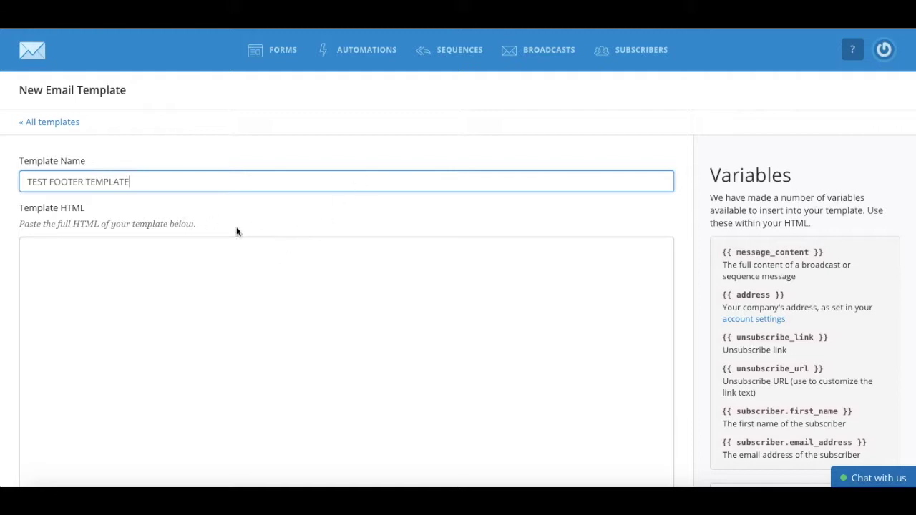
{"action": "left_click", "coordinate": [208, 271]}
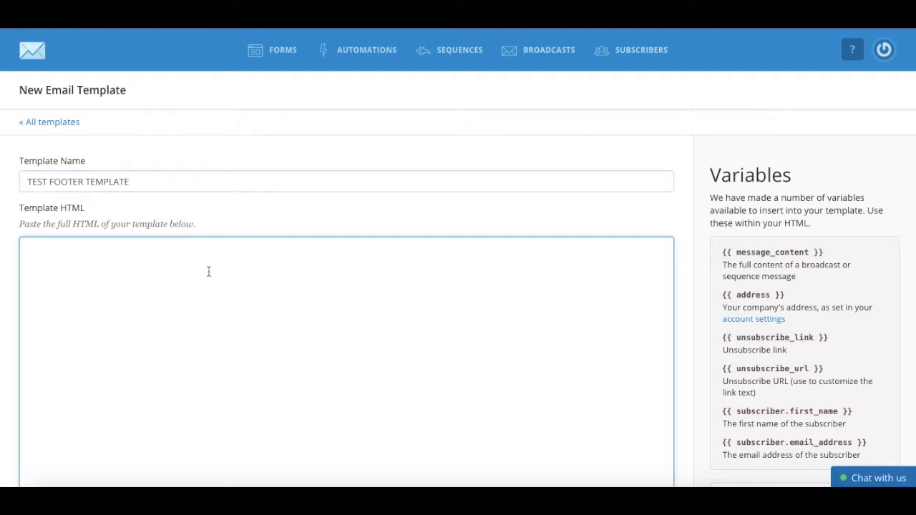
Step: Paste the Modern HTML, inspect its footer div and unsubscribe link, and preview the layout
{"action": "key", "text": "ctrl+v"}
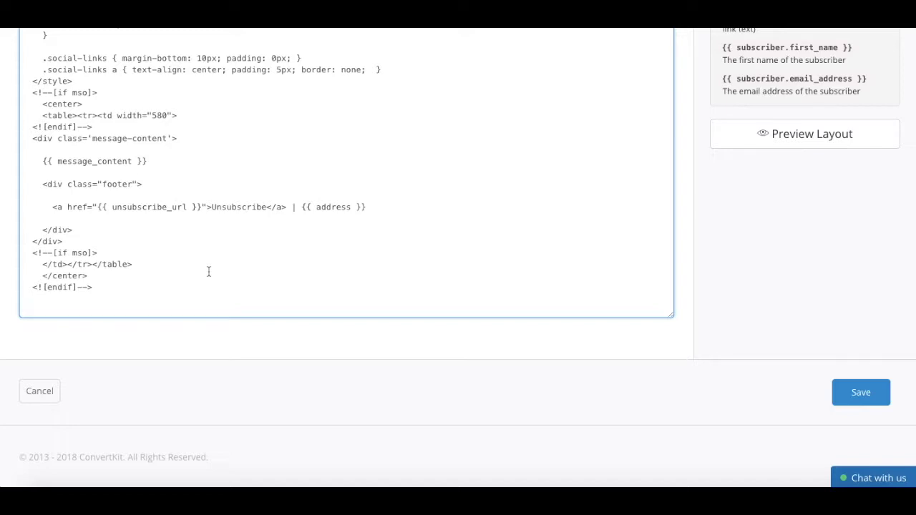
{"action": "left_click_drag", "start_coordinate": [103, 184], "coordinate": [133, 184]}
{"action": "left_click_drag", "start_coordinate": [48, 184], "coordinate": [64, 186]}
{"action": "left_click_drag", "start_coordinate": [48, 229], "coordinate": [67, 229]}
{"action": "mouse_move", "coordinate": [49, 207]}
{"action": "left_mouse_down"}
{"action": "mouse_move", "coordinate": [265, 190]}
{"action": "mouse_move", "coordinate": [386, 203]}
{"action": "left_mouse_up"}
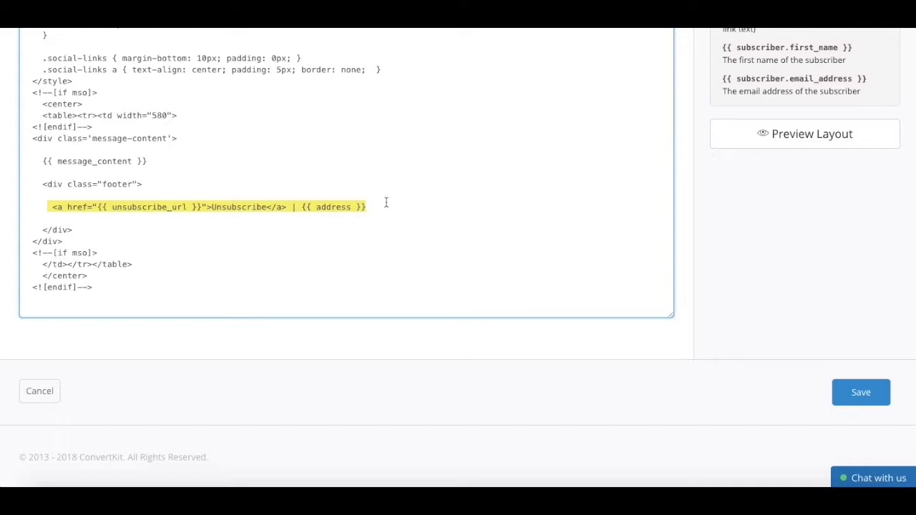
{"action": "left_click", "coordinate": [851, 141]}
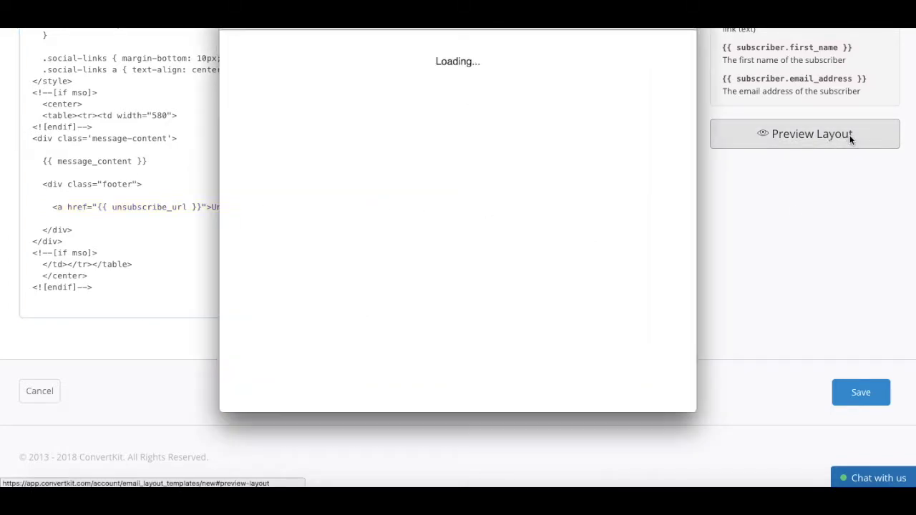
Step: Scroll the layout preview to check the unsubscribe footer, then close the preview
{"action": "scroll", "coordinate": [600, 227], "scroll_direction": "down", "scroll_amount": 2}
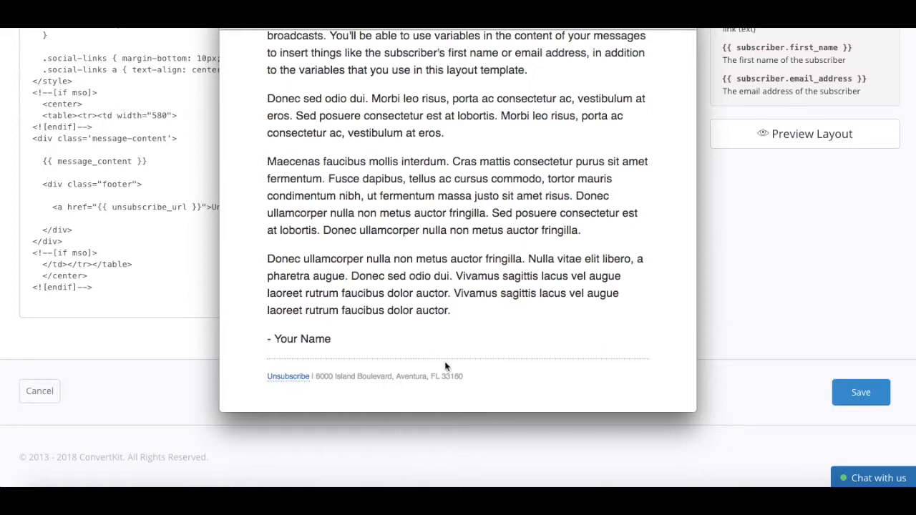
{"action": "scroll", "coordinate": [360, 269], "scroll_direction": "up", "scroll_amount": 2}
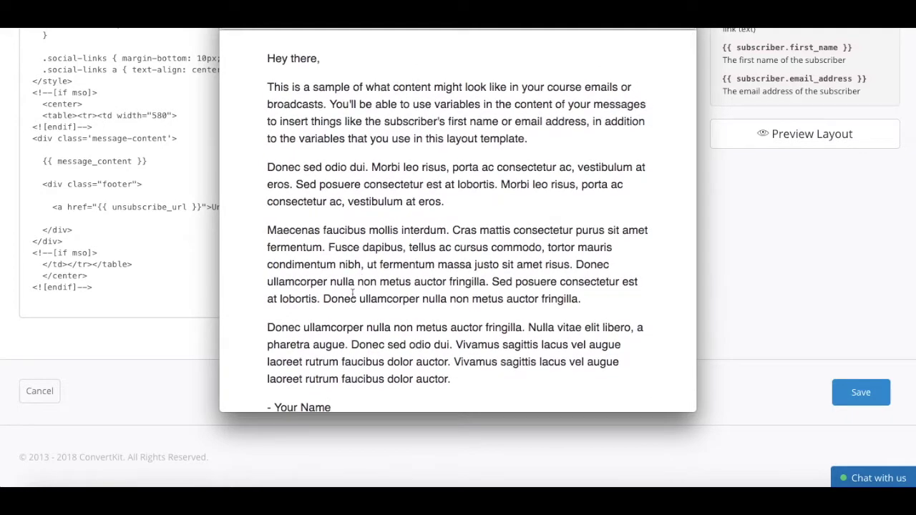
{"action": "left_click", "coordinate": [16, 244]}
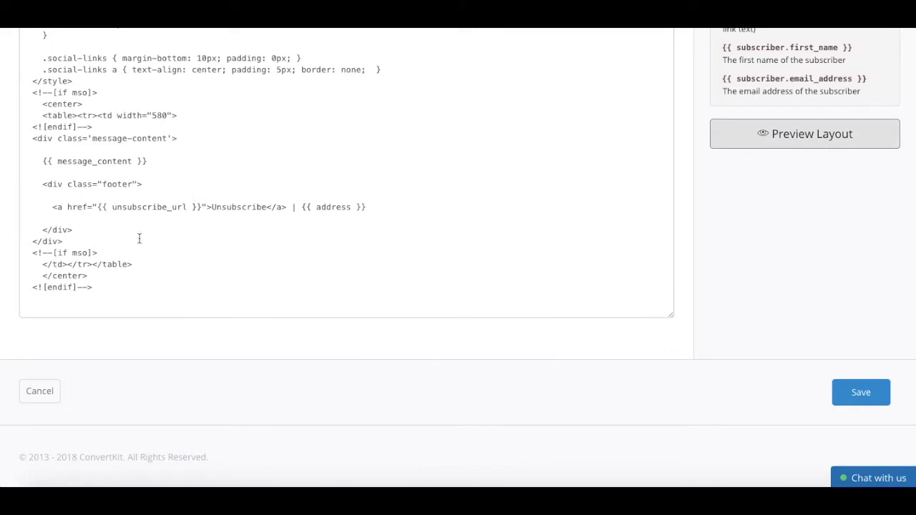
Step: Add 'Click here to' before the footer link and 'from all mailings' after it
{"action": "left_click_drag", "start_coordinate": [53, 207], "coordinate": [287, 208]}
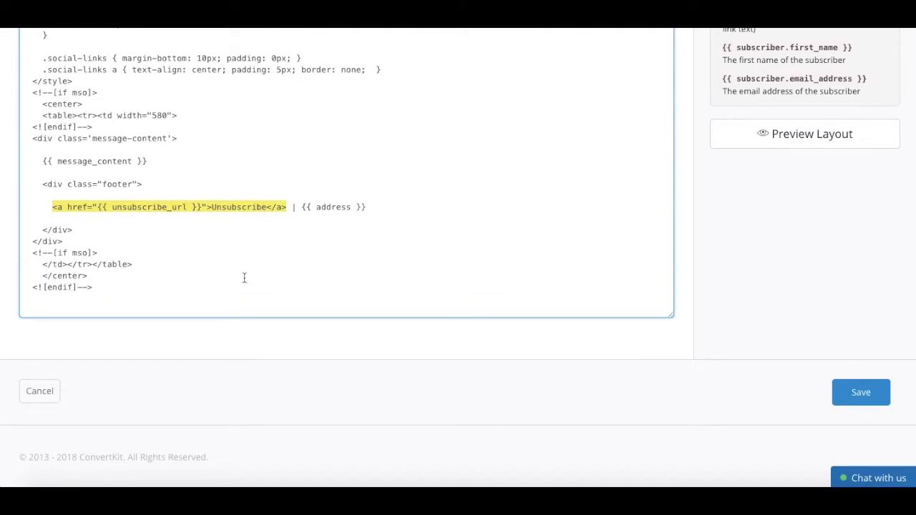
{"action": "left_click", "coordinate": [51, 208]}
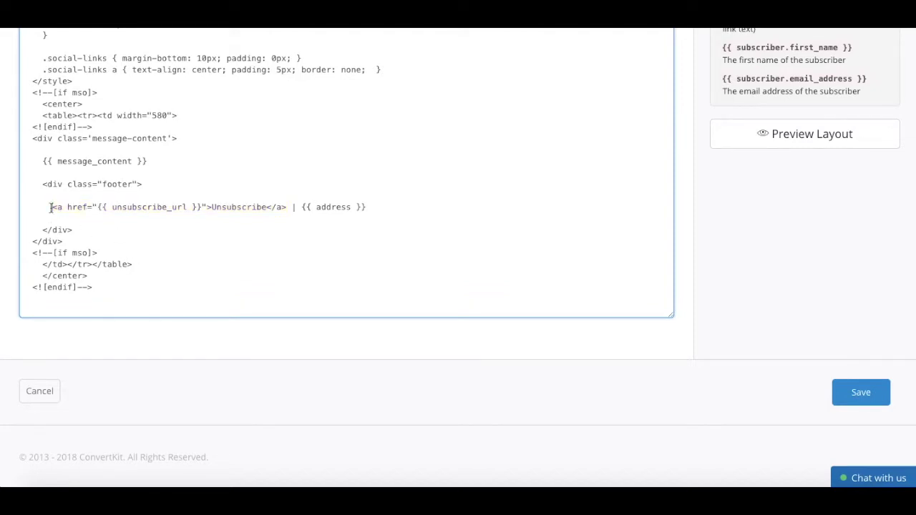
{"action": "type", "text": "Click he"}
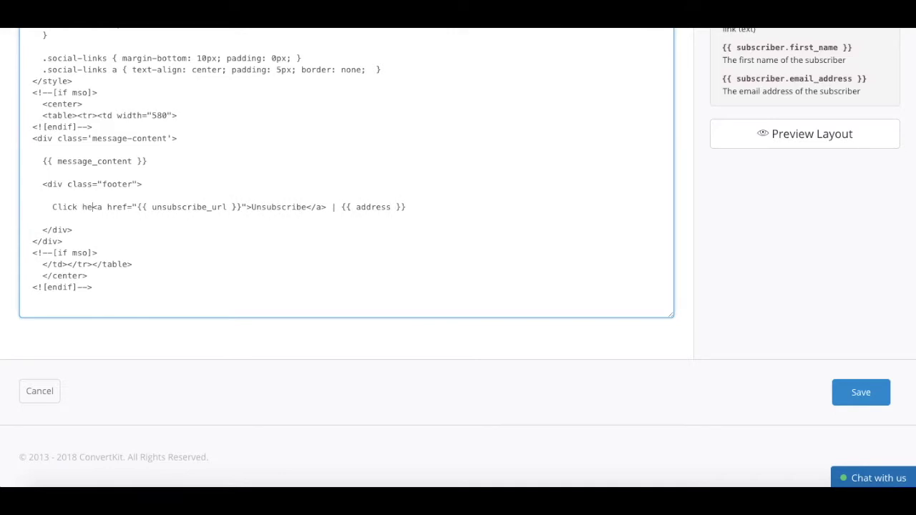
{"action": "type", "text": "re to"}
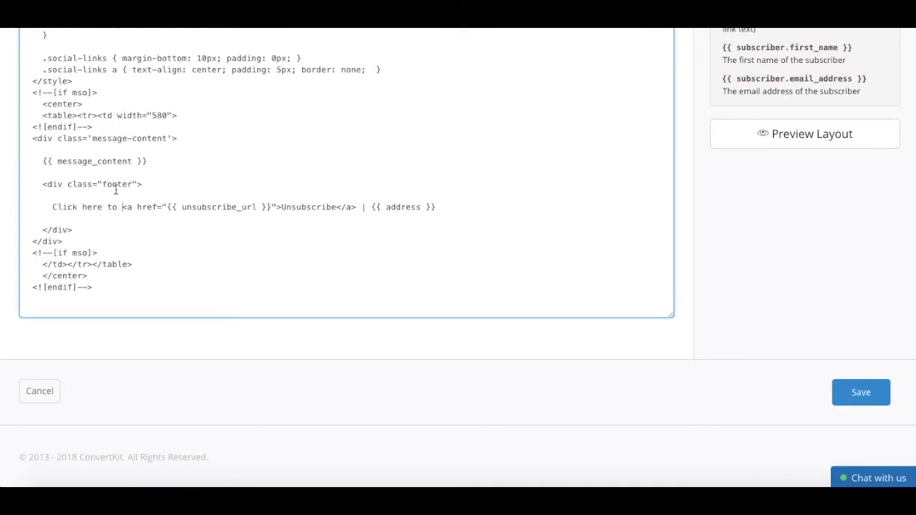
{"action": "left_click", "coordinate": [358, 207]}
{"action": "type", "text": "from all ma "}
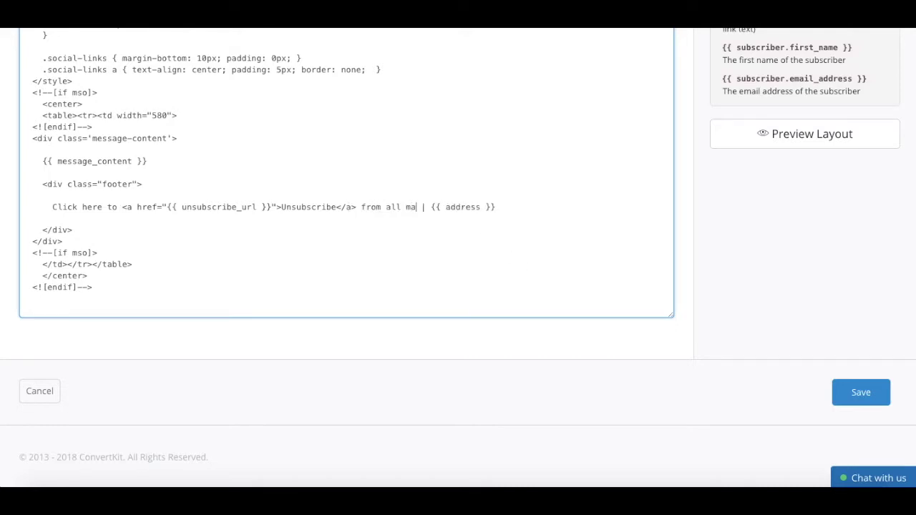
{"action": "type", "text": "ilings"}
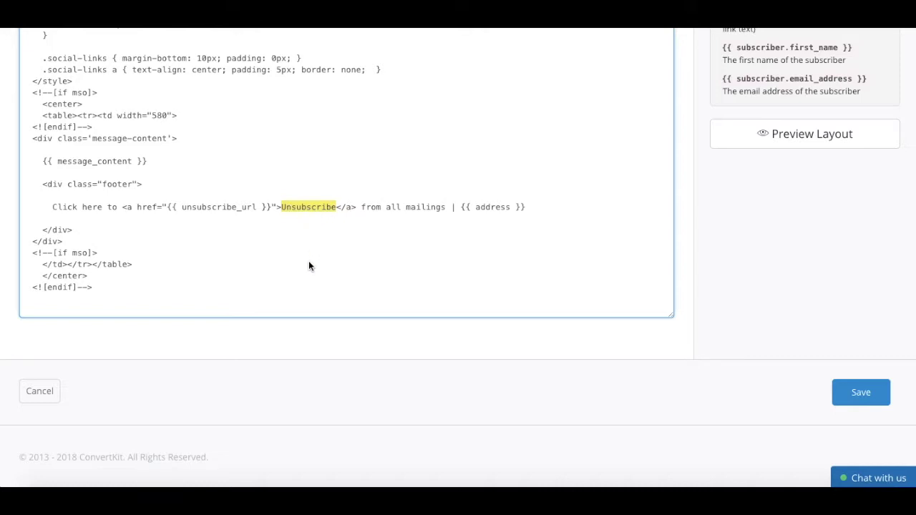
Step: Replace the footer link text with 'unsubscribe'
{"action": "type", "text": "to be p"}
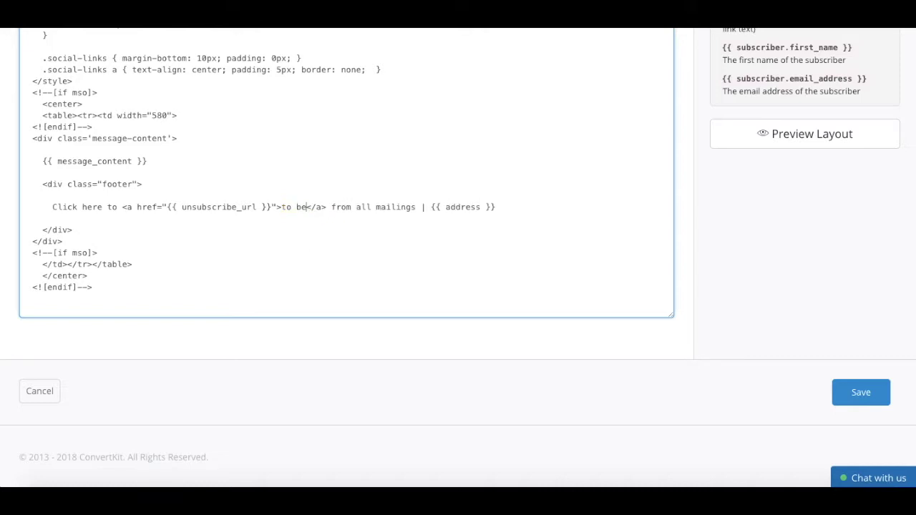
{"action": "type", "text": "ermanently"}
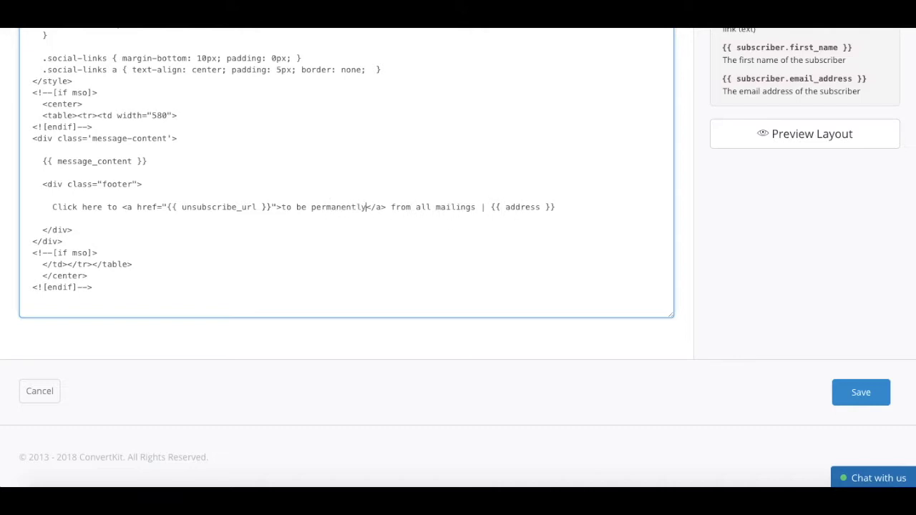
{"action": "type", "text": " removed"}
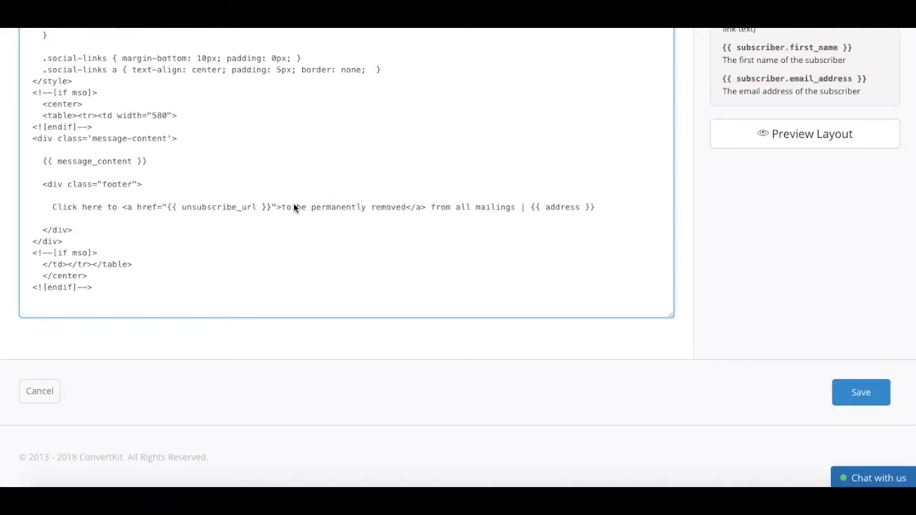
{"action": "left_click_drag", "start_coordinate": [283, 207], "coordinate": [406, 208]}
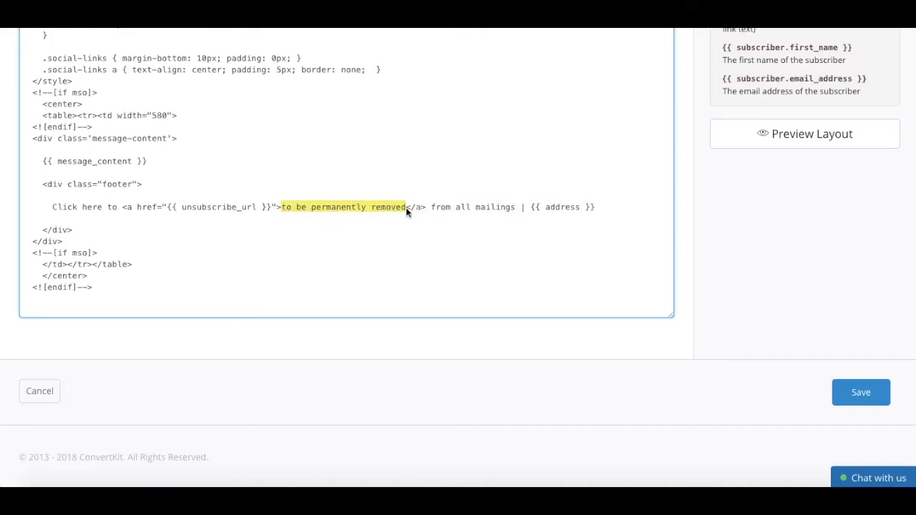
{"action": "type", "text": "unsub"}
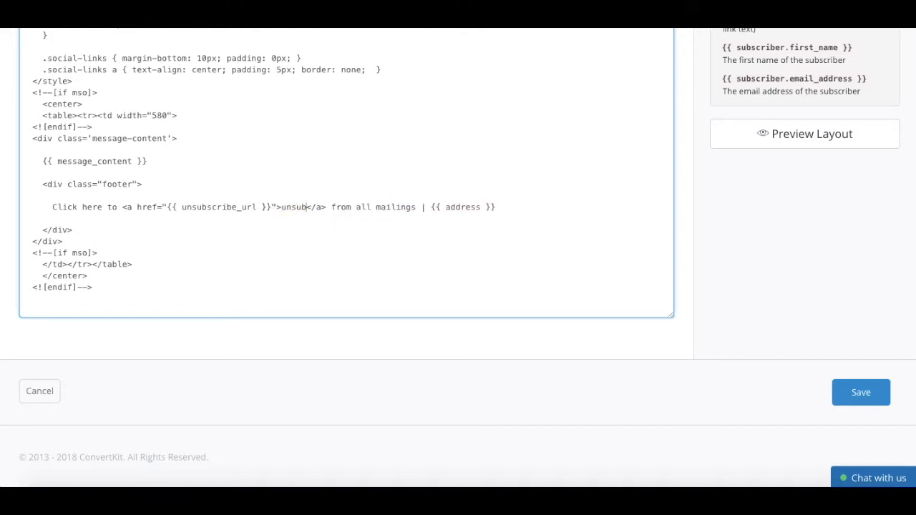
{"action": "type", "text": "scribe"}
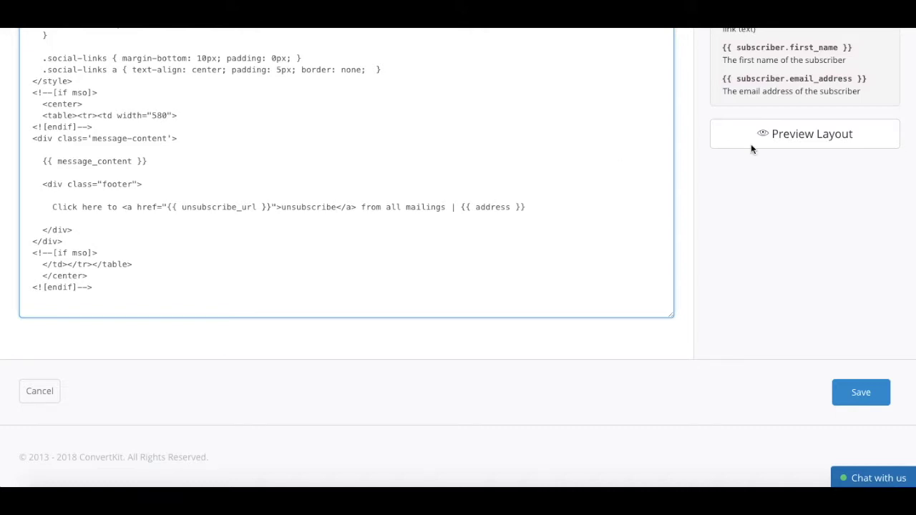
{"action": "left_click", "coordinate": [829, 134]}
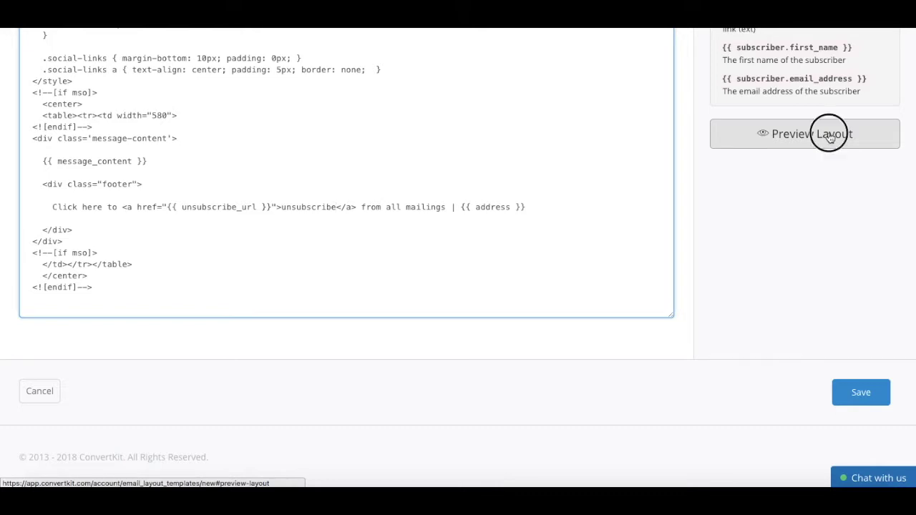
{"action": "scroll", "coordinate": [532, 226], "scroll_direction": "down", "scroll_amount": 3}
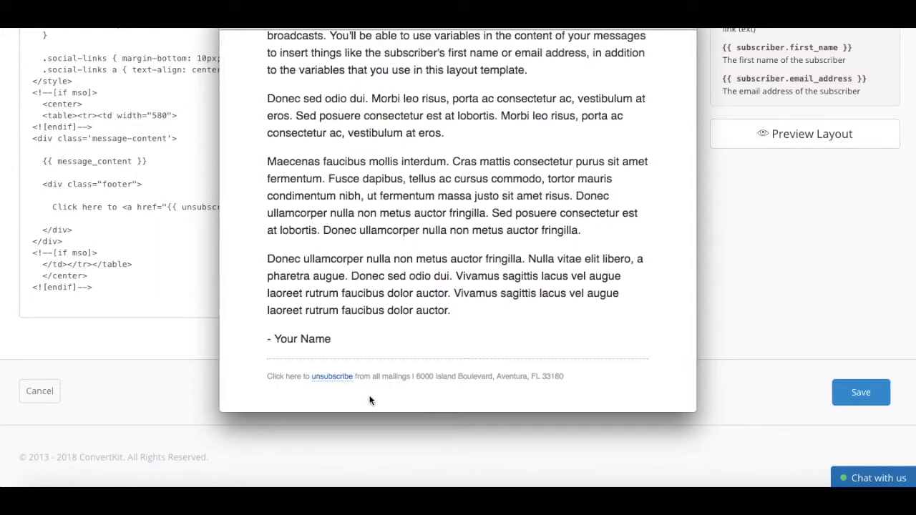
{"action": "scroll", "coordinate": [400, 335], "scroll_direction": "up", "scroll_amount": 2}
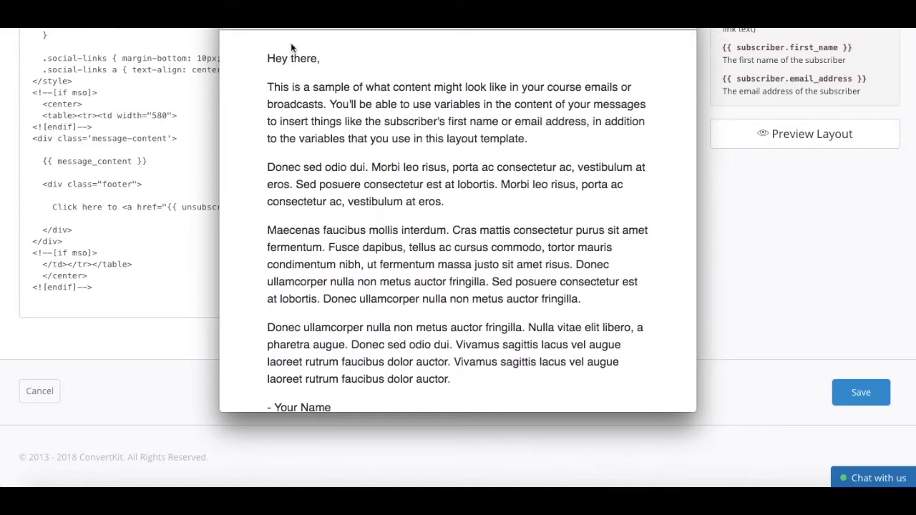
{"action": "key", "text": "Escape"}
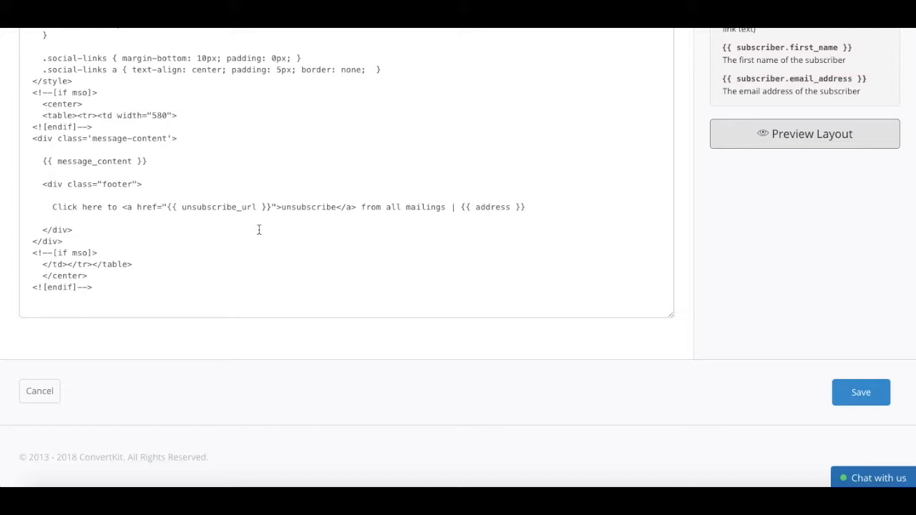
Step: Type 'or click here to follow Yes To Tech on Pinterest' after 'mailings' in the footer
{"action": "left_click", "coordinate": [446, 207]}
{"action": "type", "text": "o "}
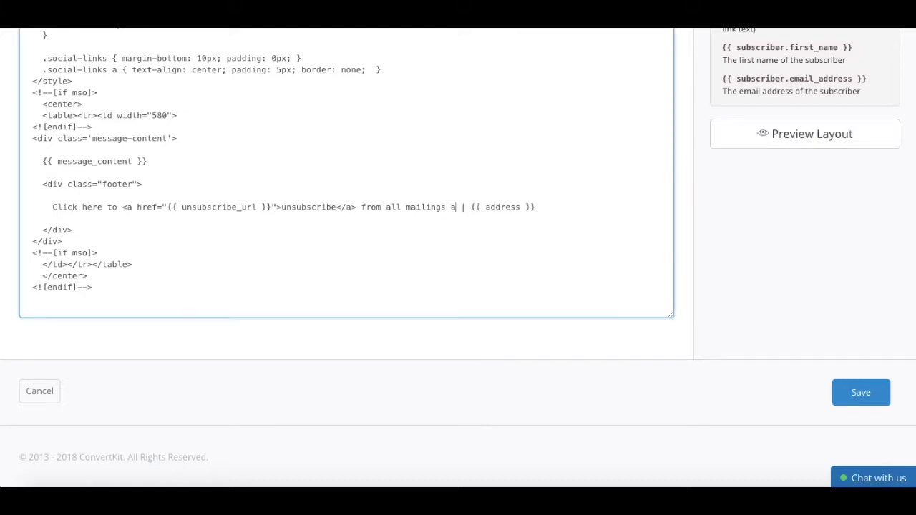
{"action": "type", "text": "r click here"}
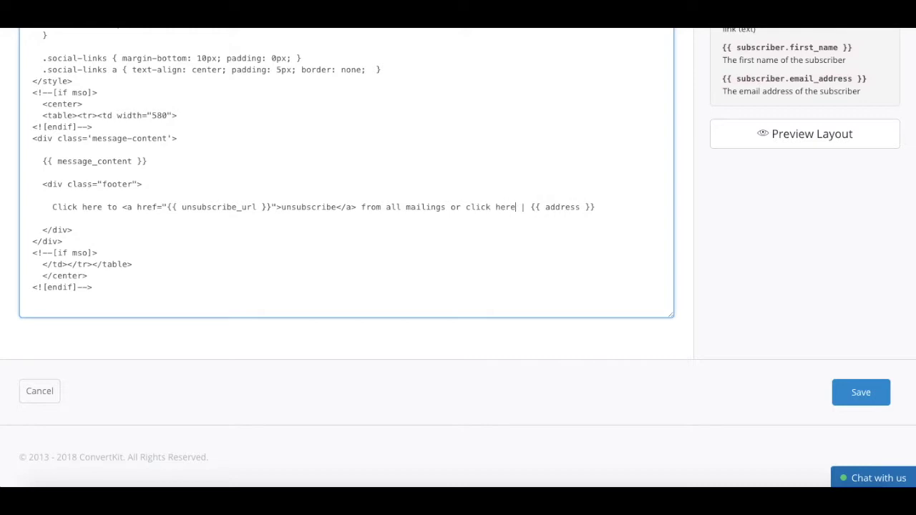
{"action": "type", "text": " to follow"}
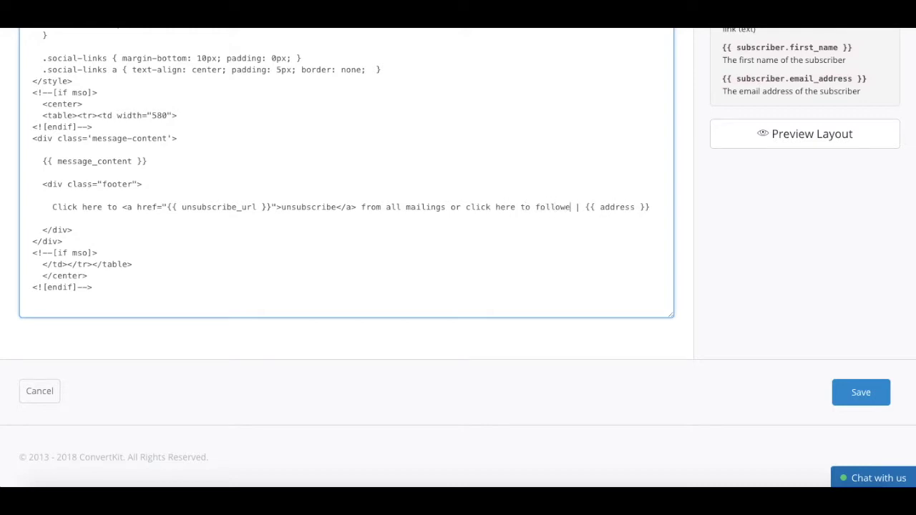
{"action": "type", "text": " Yes To Te"}
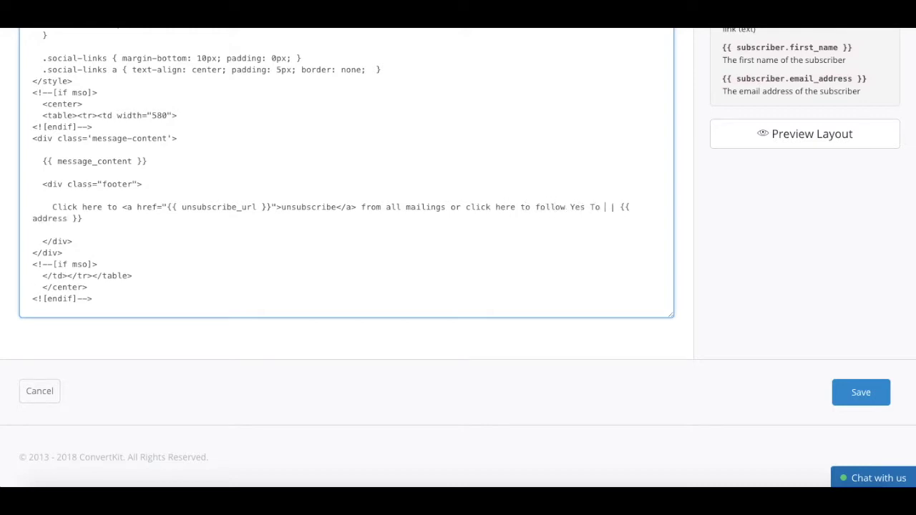
{"action": "type", "text": "ch on Pinterest"}
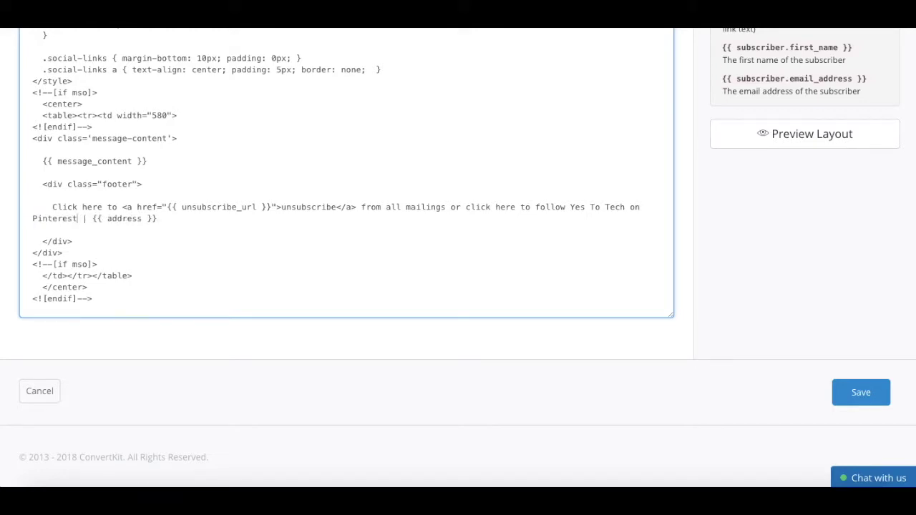
{"action": "left_click", "coordinate": [466, 207]}
{"action": "left_click_drag", "start_coordinate": [466, 208], "coordinate": [78, 220]}
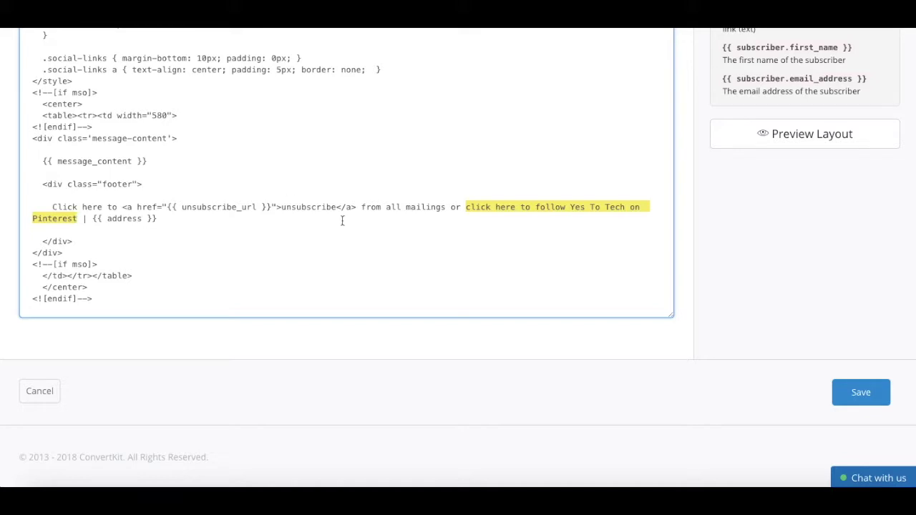
Step: Wrap the Pinterest phrase in an empty <a href=""> link and preview the layout
{"action": "left_click", "coordinate": [466, 208]}
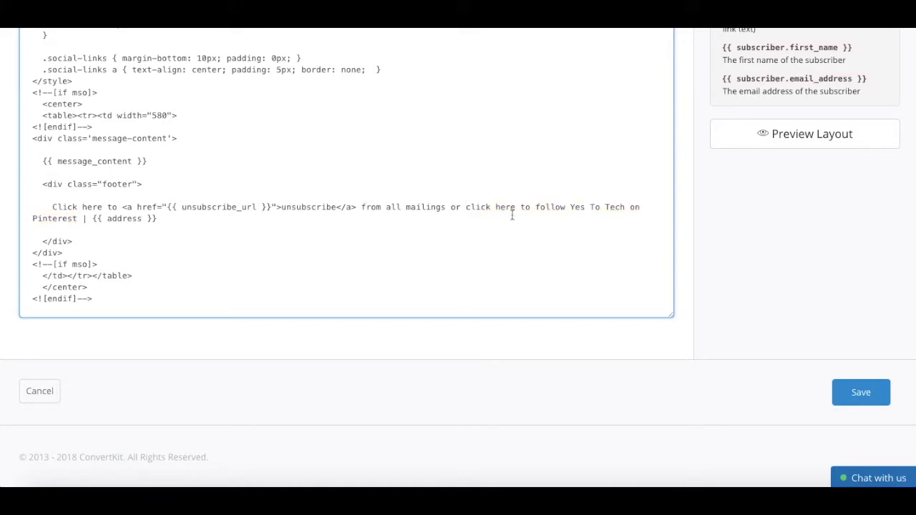
{"action": "type", "text": "<"}
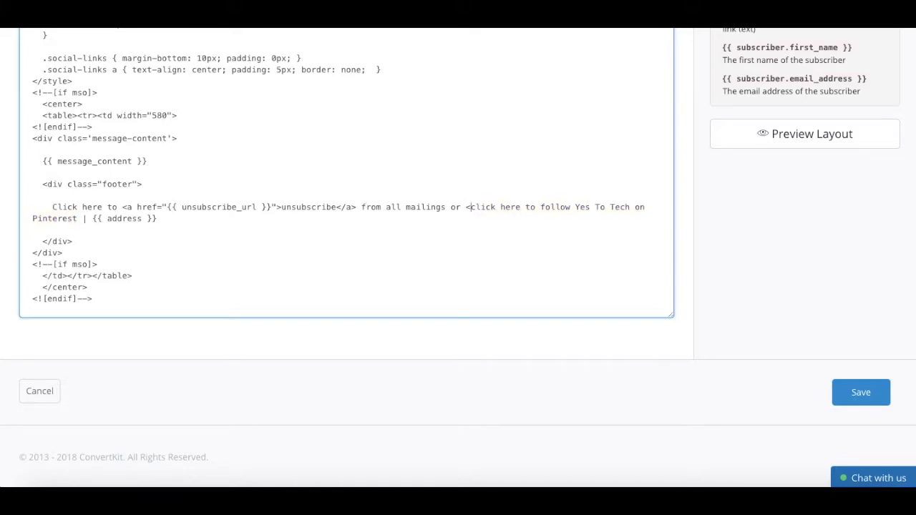
{"action": "type", "text": "a"}
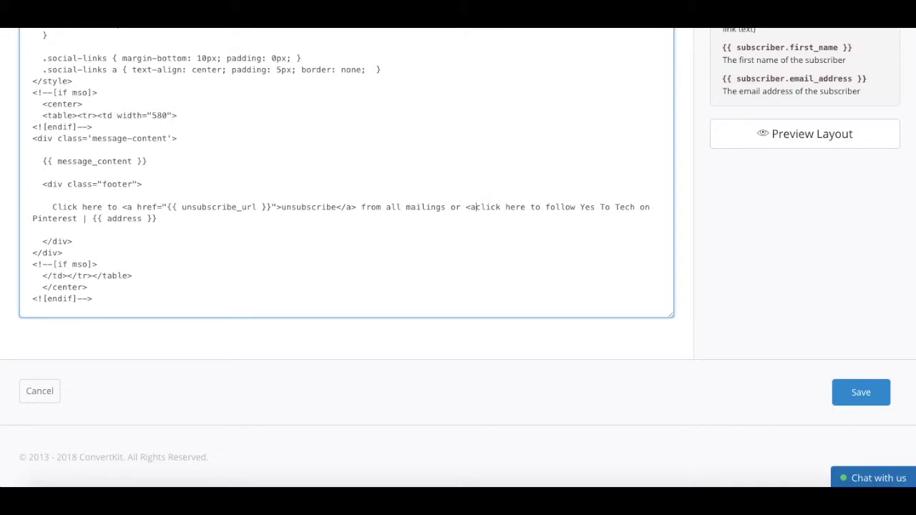
{"action": "type", "text": " hre"}
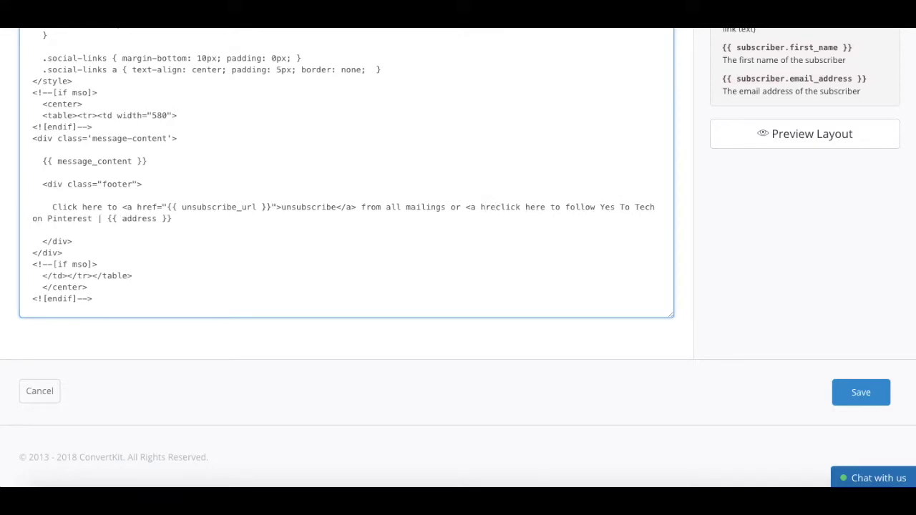
{"action": "type", "text": "f"}
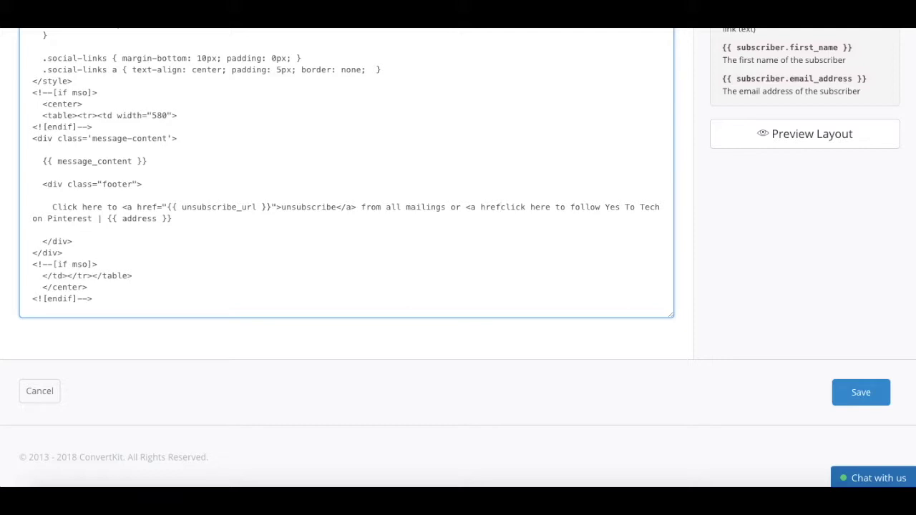
{"action": "type", "text": "="}
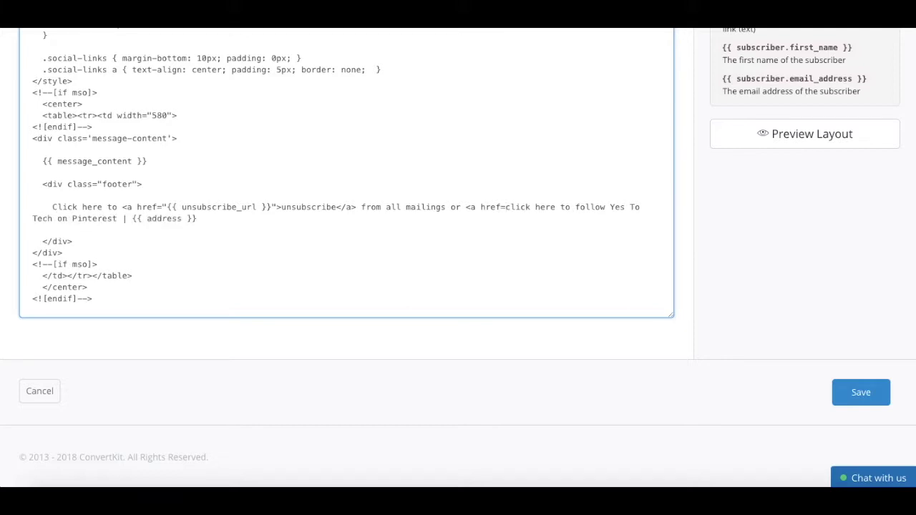
{"action": "type", "text": "\""}
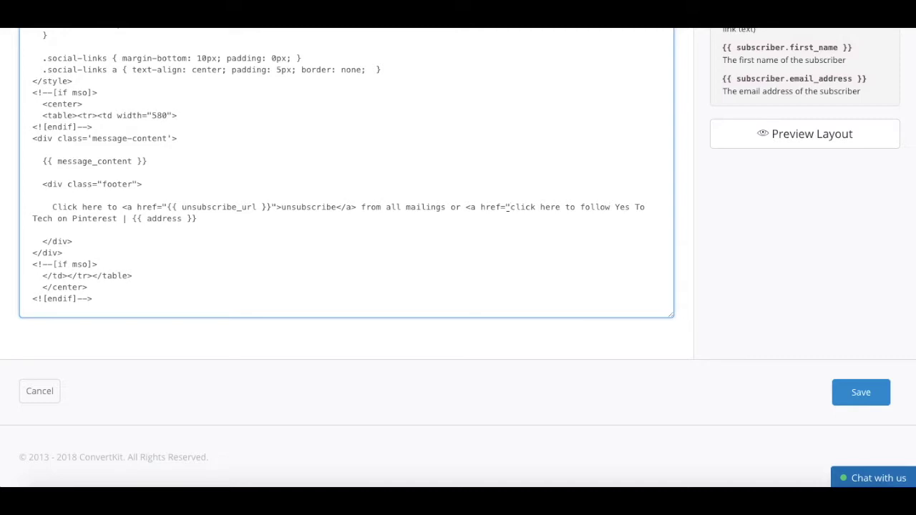
{"action": "type", "text": "\""}
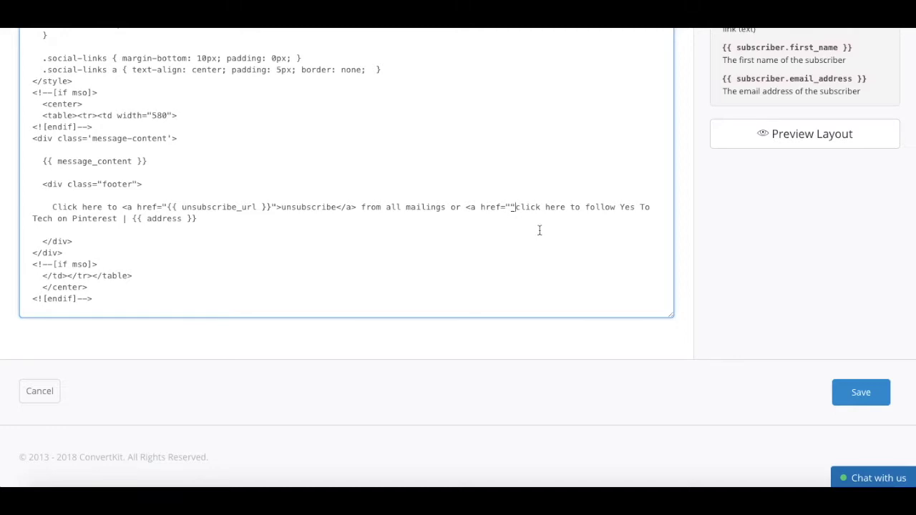
{"action": "type", "text": ">"}
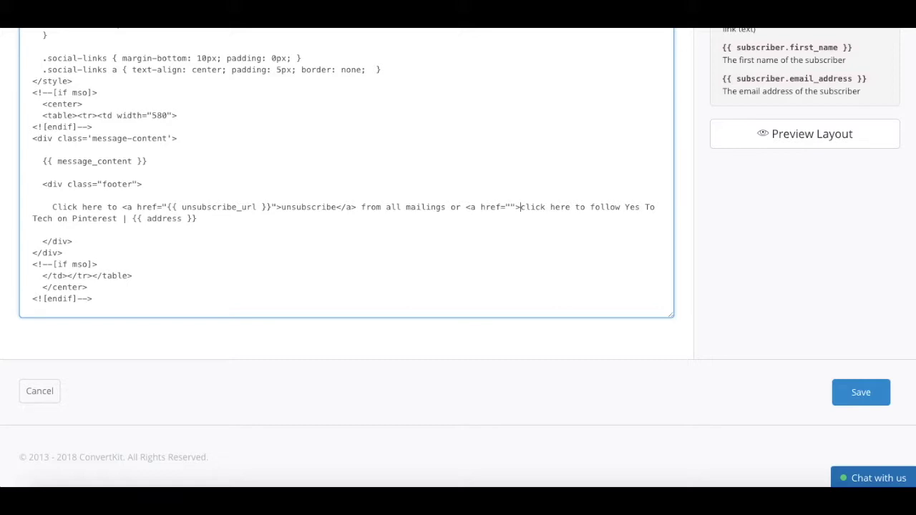
{"action": "left_click", "coordinate": [118, 218]}
{"action": "type", "text": "<"}
{"action": "type", "text": "/"}
{"action": "type", "text": "a"}
{"action": "type", "text": ">"}
{"action": "left_click", "coordinate": [734, 134]}
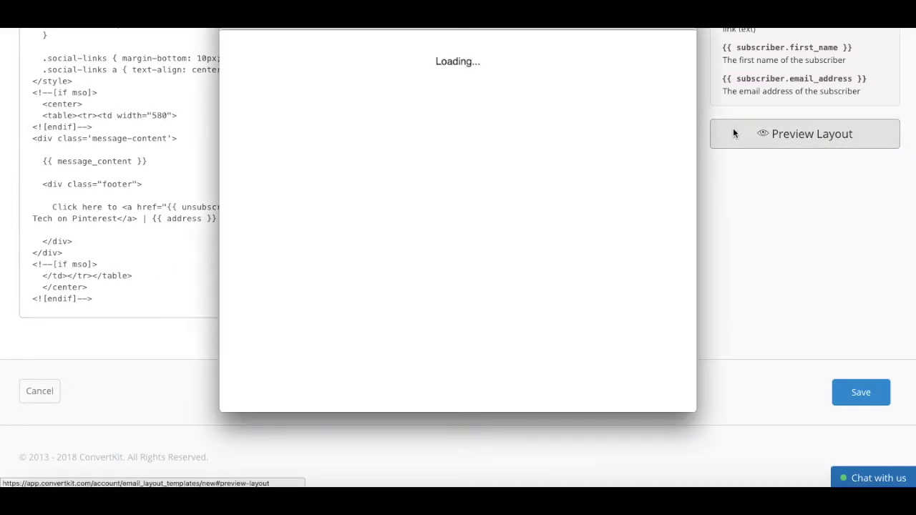
{"action": "scroll", "coordinate": [488, 389], "scroll_direction": "down", "scroll_amount": 10}
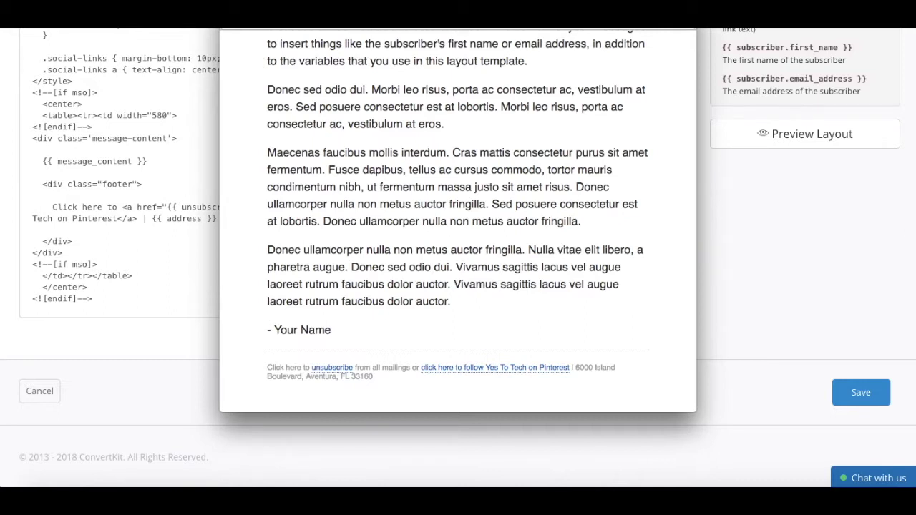
{"action": "key", "text": "Escape"}
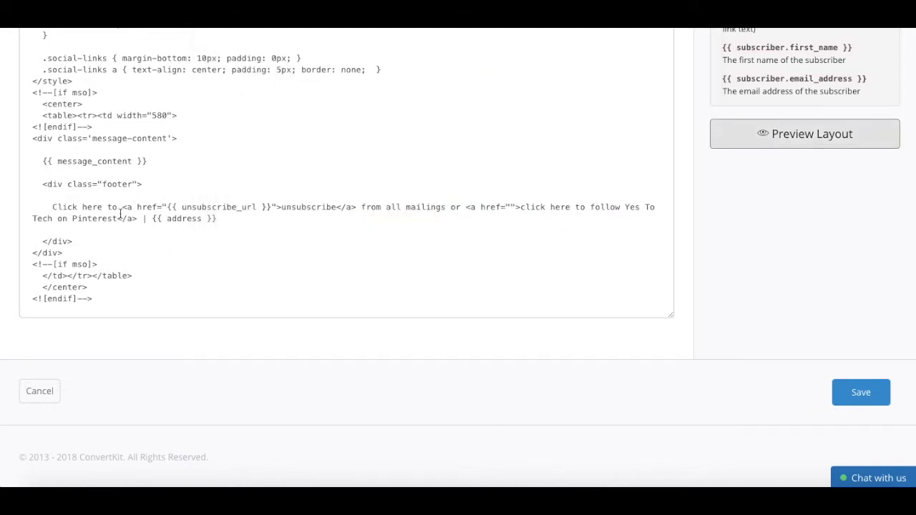
{"action": "left_click", "coordinate": [510, 207]}
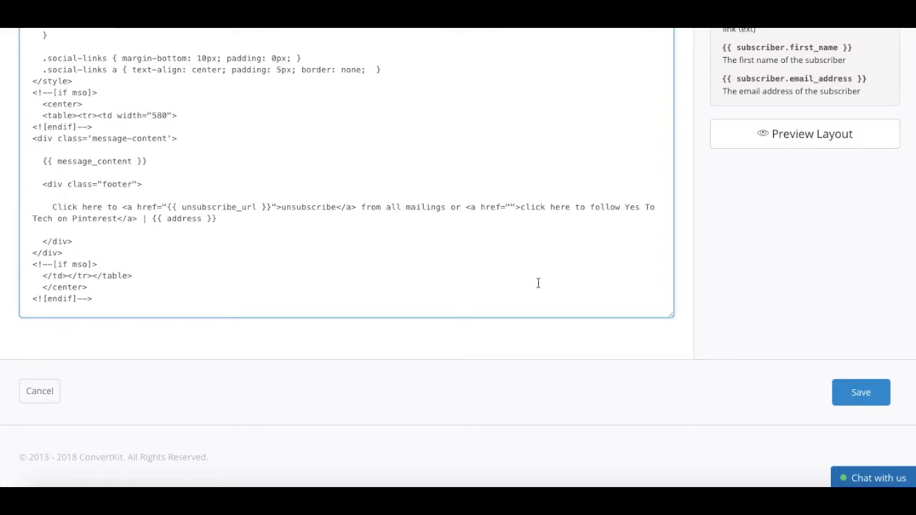
{"action": "type", "text": "https:/"}
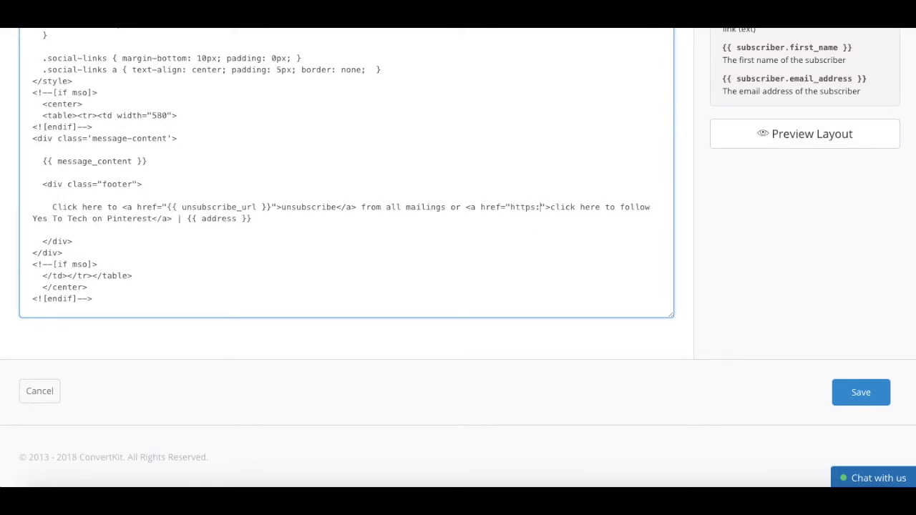
{"action": "type", "text": "/www.pu"}
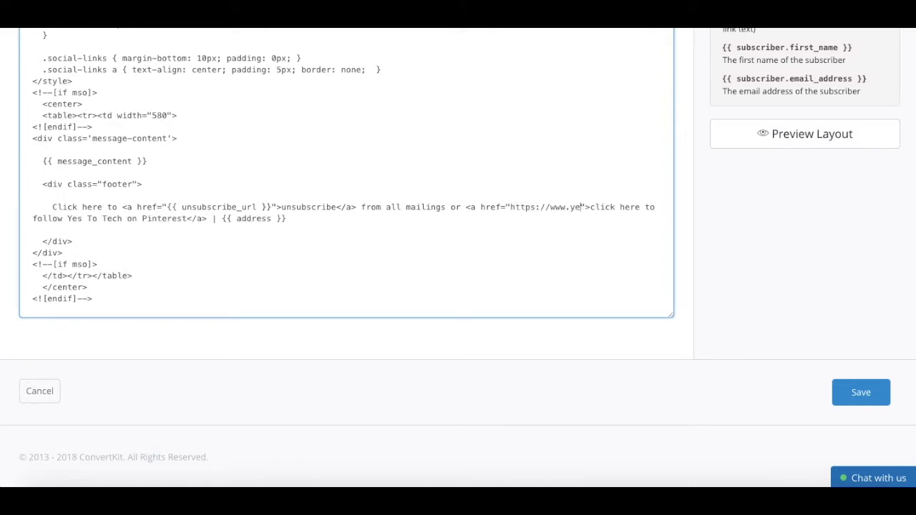
{"action": "key", "text": "BackSpace"}
{"action": "type", "text": "interest"}
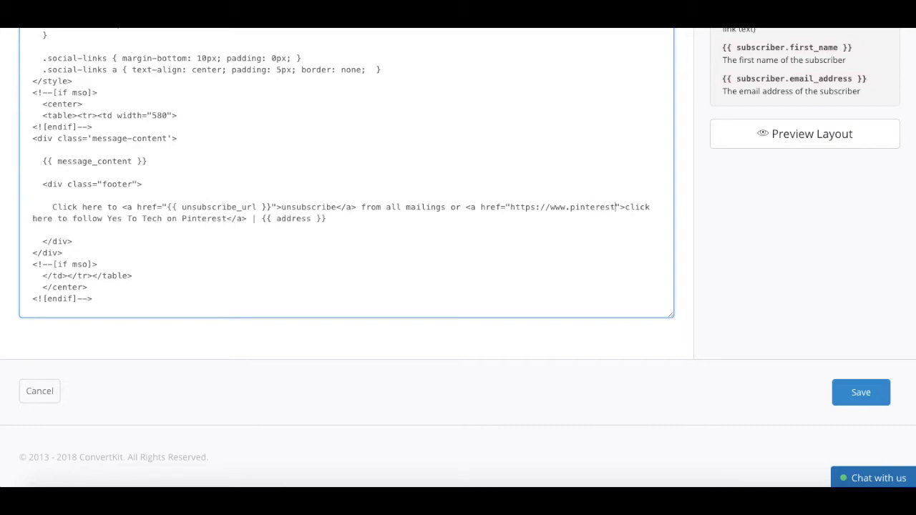
{"action": "type", "text": ".com/yesto"}
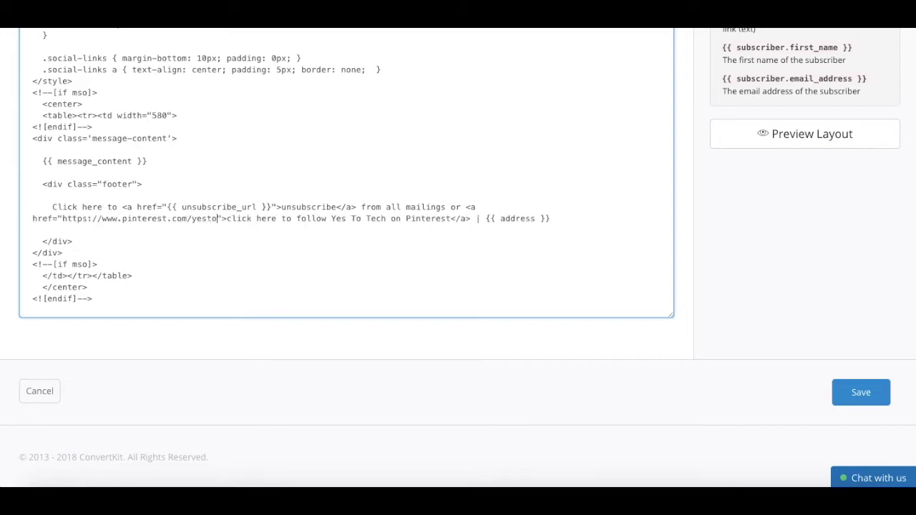
{"action": "type", "text": "tec"}
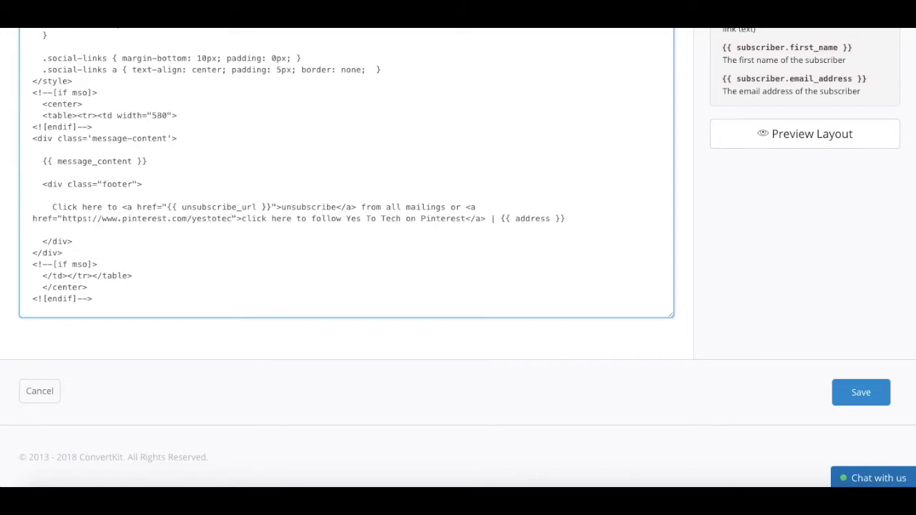
{"action": "type", "text": "h"}
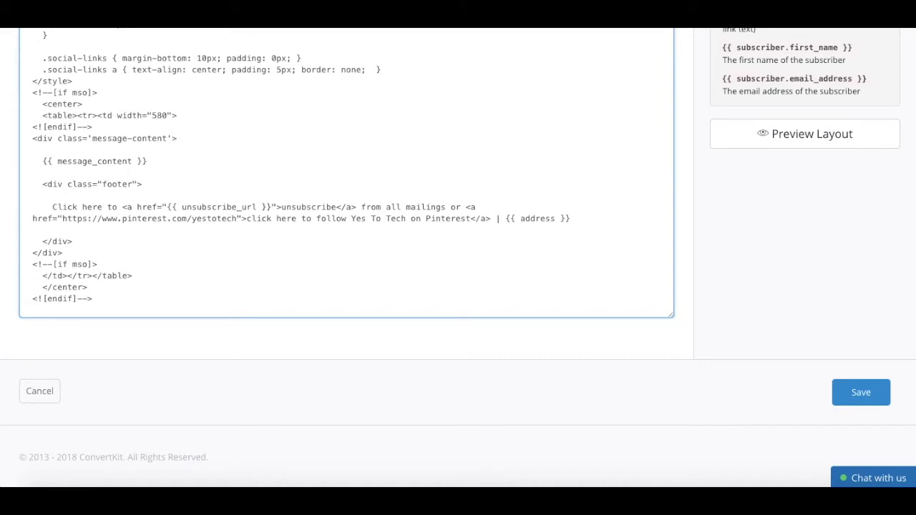
{"action": "left_click", "coordinate": [731, 142]}
{"action": "scroll", "coordinate": [538, 323], "scroll_direction": "down", "scroll_amount": 3}
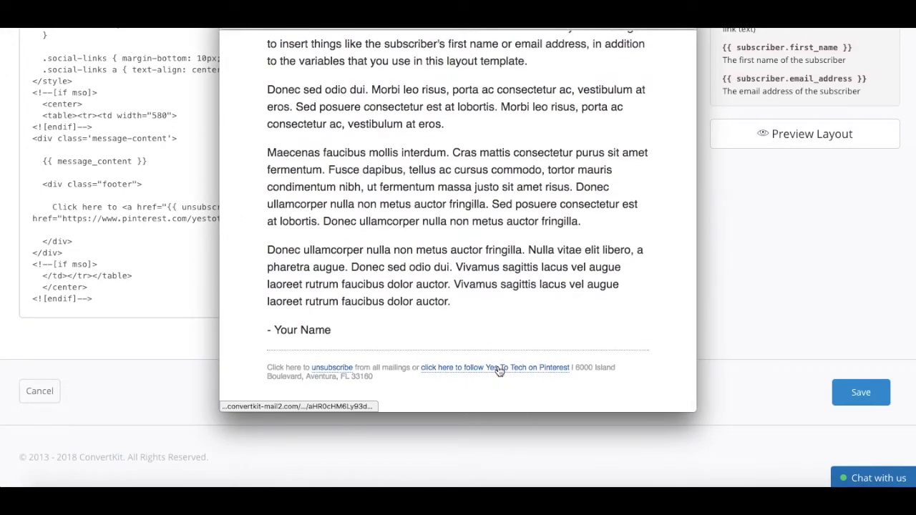
{"action": "left_click", "coordinate": [499, 369]}
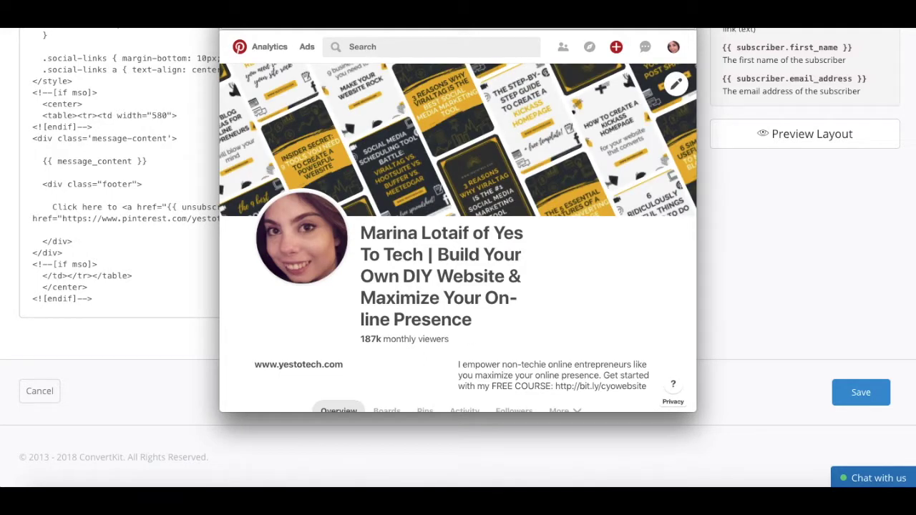
{"action": "key", "text": "ctrl+w"}
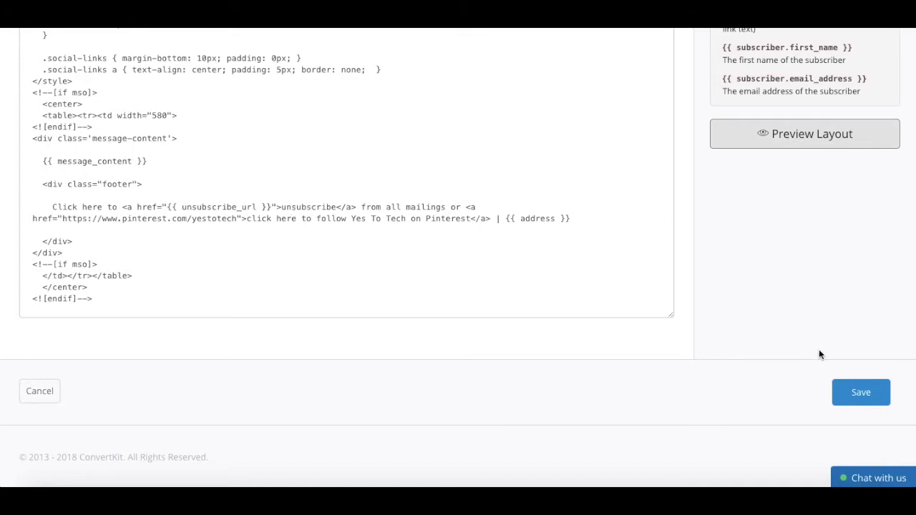
Step: Save TEST FOOTER TEMPLATE with its unsubscribe and Pinterest footer links
{"action": "left_click", "coordinate": [852, 396]}
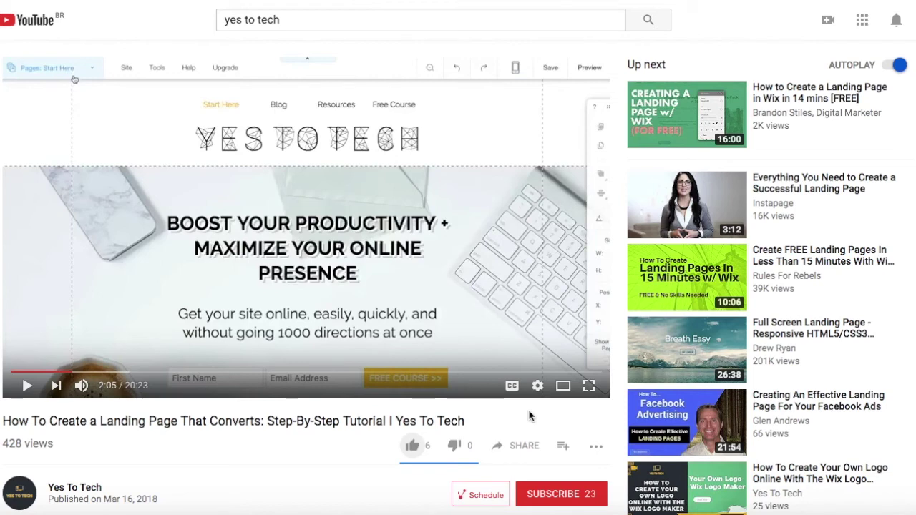
Step: Like the Yes To Tech landing-page video, view its share options, and subscribe to the channel
{"action": "left_click", "coordinate": [413, 445]}
{"action": "left_click", "coordinate": [523, 446]}
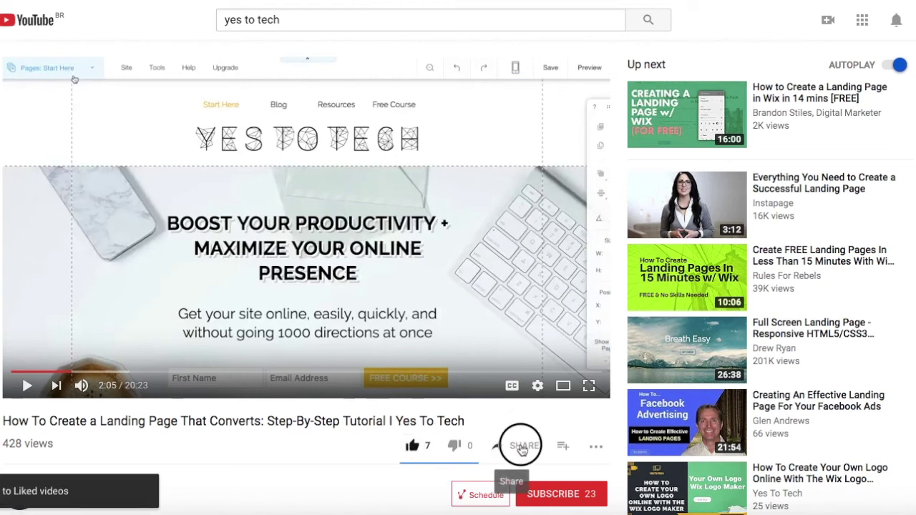
{"action": "left_click", "coordinate": [552, 491]}
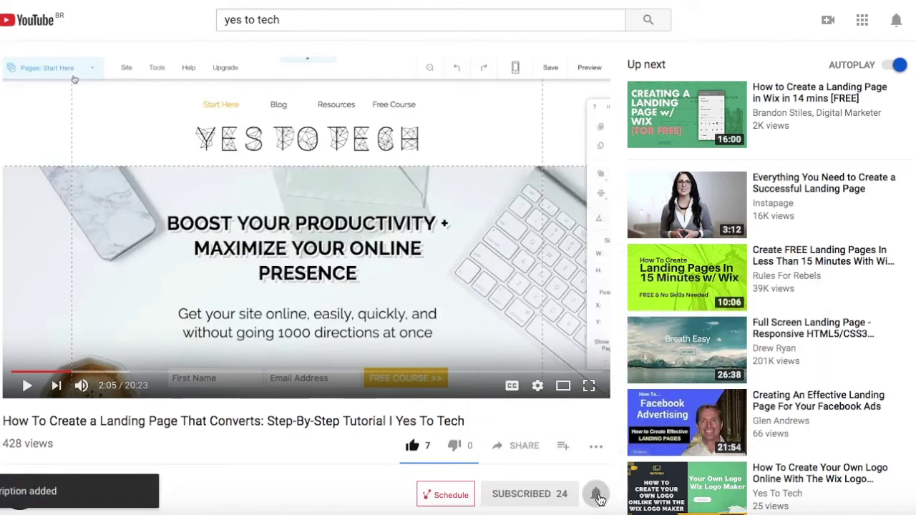